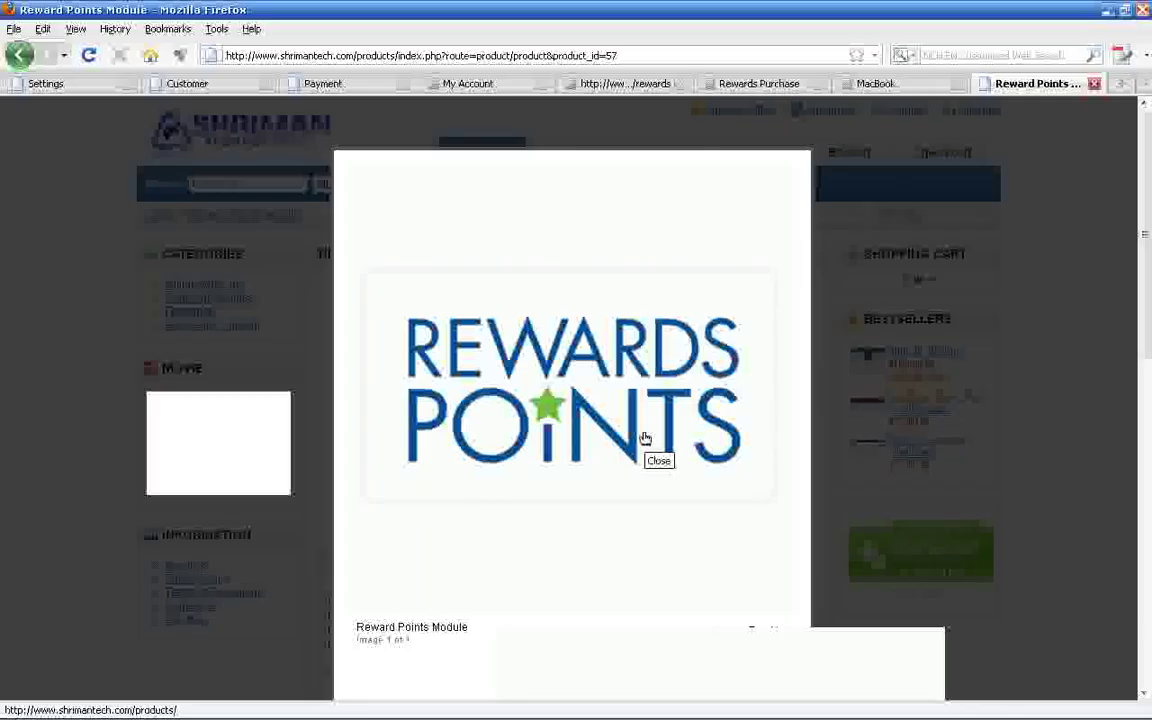
Close the enlarged product image and examine the Reward Points Module's feature description, demo URLs and demo login details
click(738, 571)
click(480, 390)
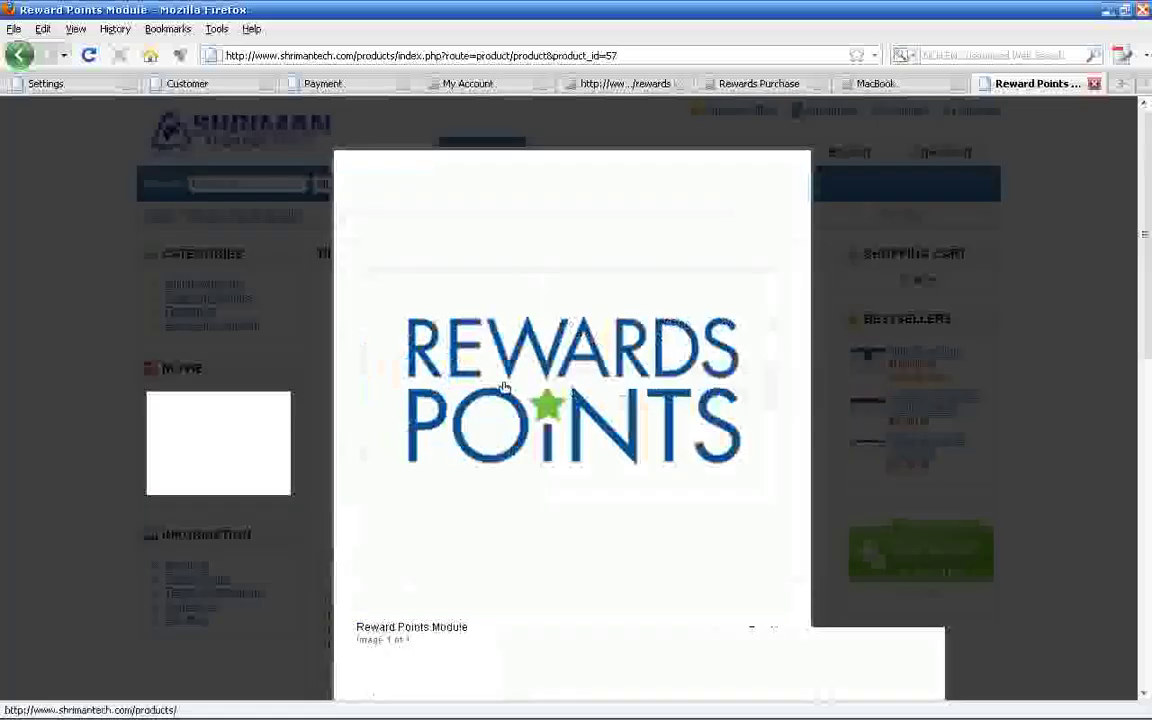
click(671, 489)
scroll(671, 493, down, 4)
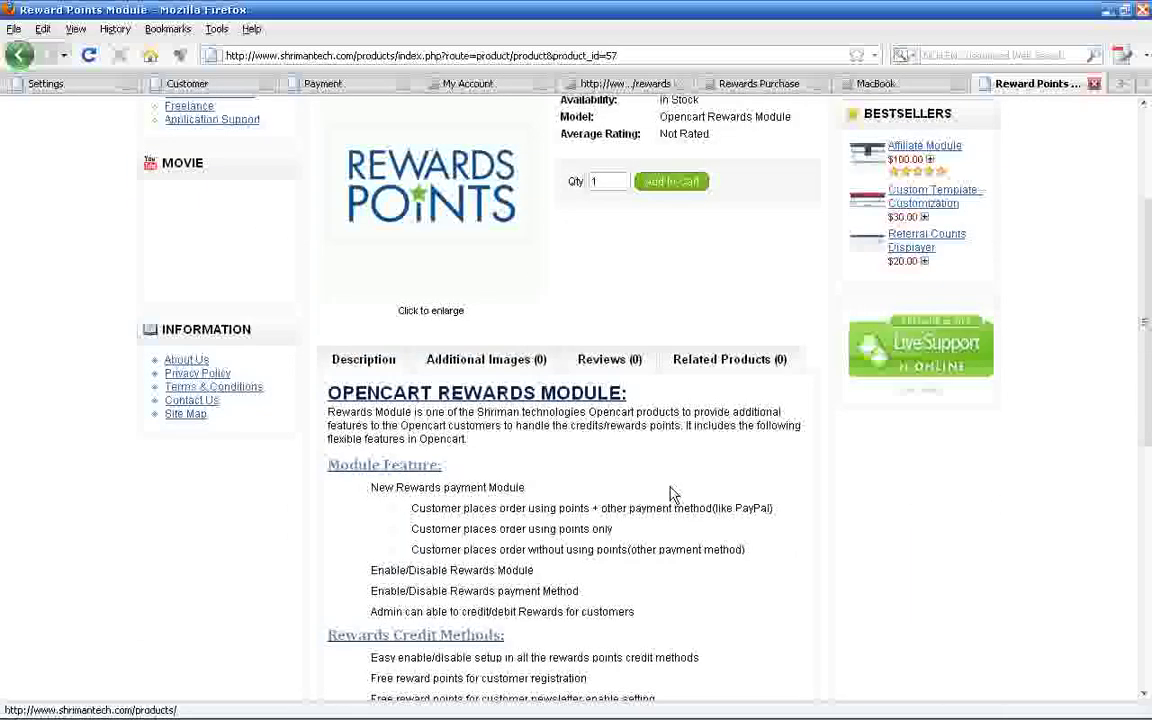
scroll(671, 493, down, 5)
scroll(671, 493, up, 8)
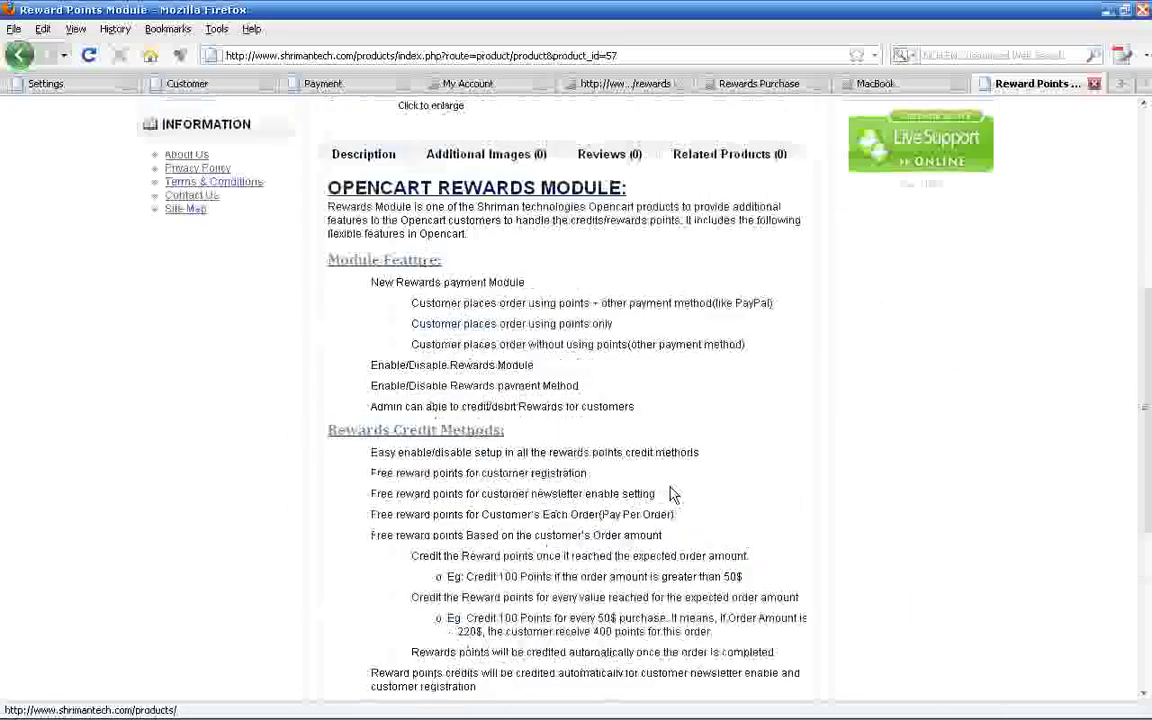
scroll(671, 493, up, 2)
scroll(671, 493, down, 9)
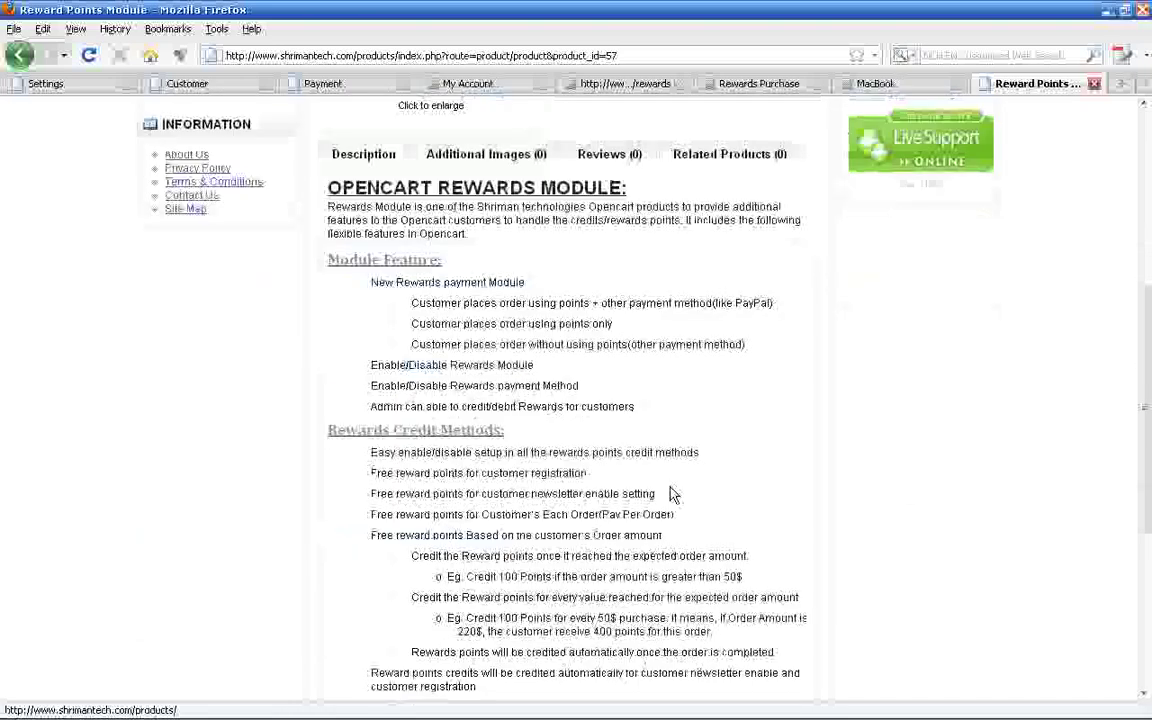
scroll(671, 493, down, 4)
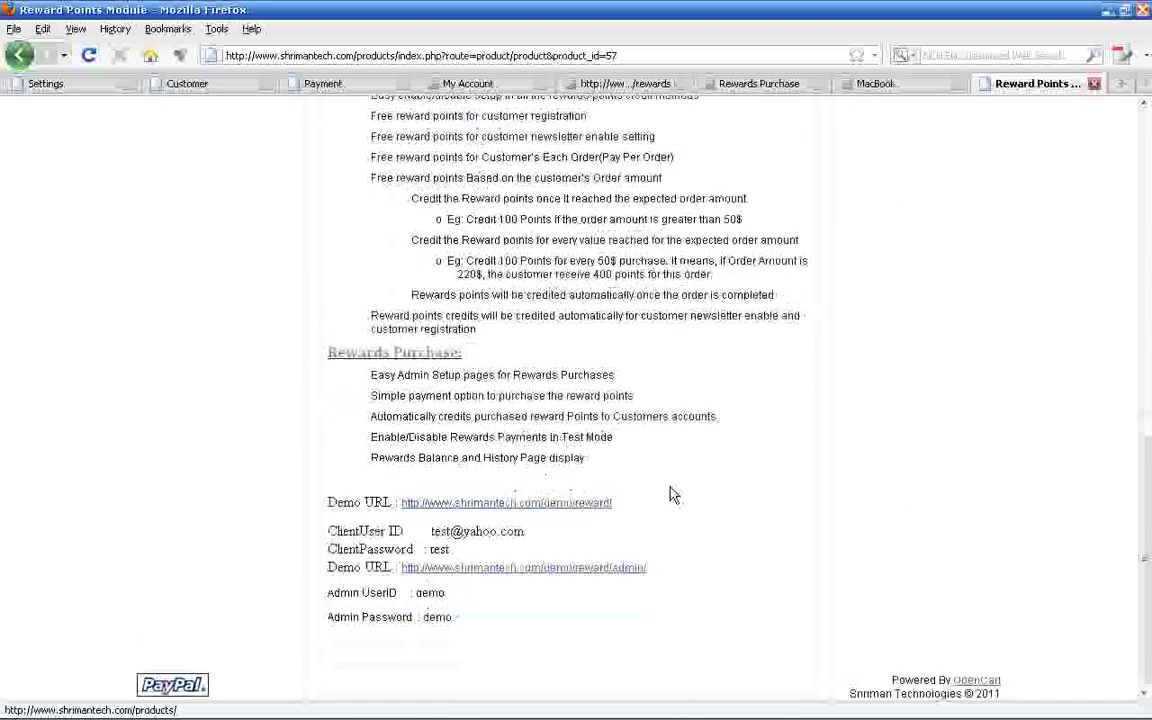
drag(504, 632, 326, 520)
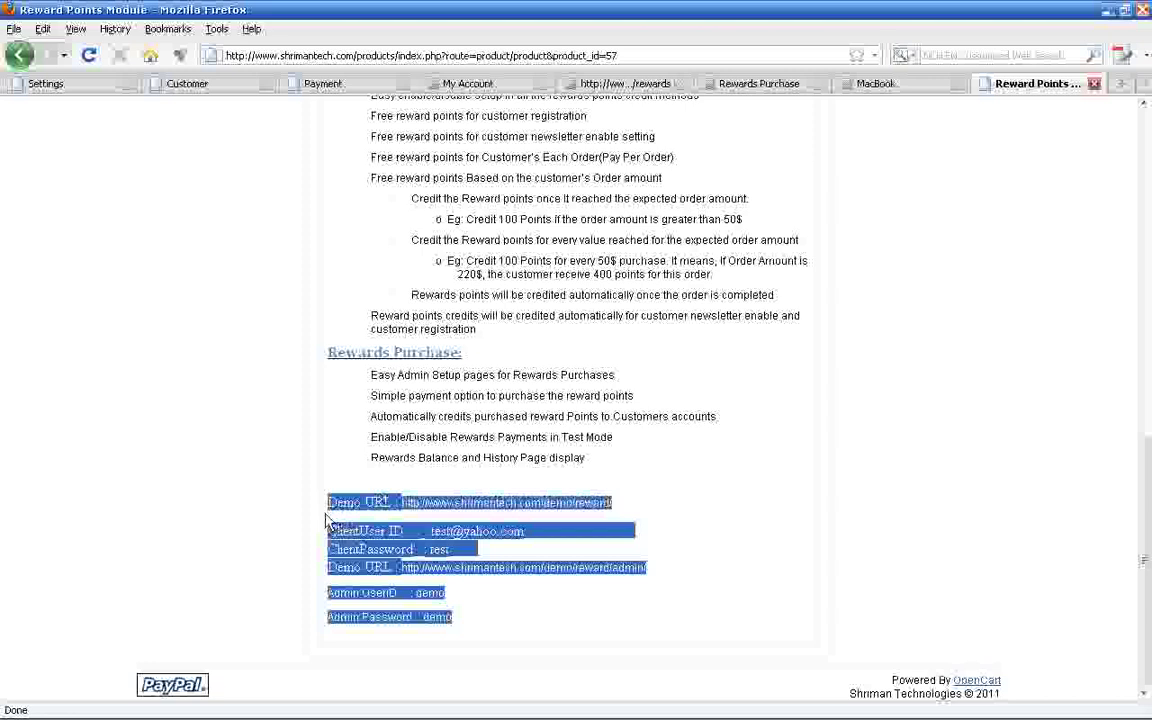
click(652, 568)
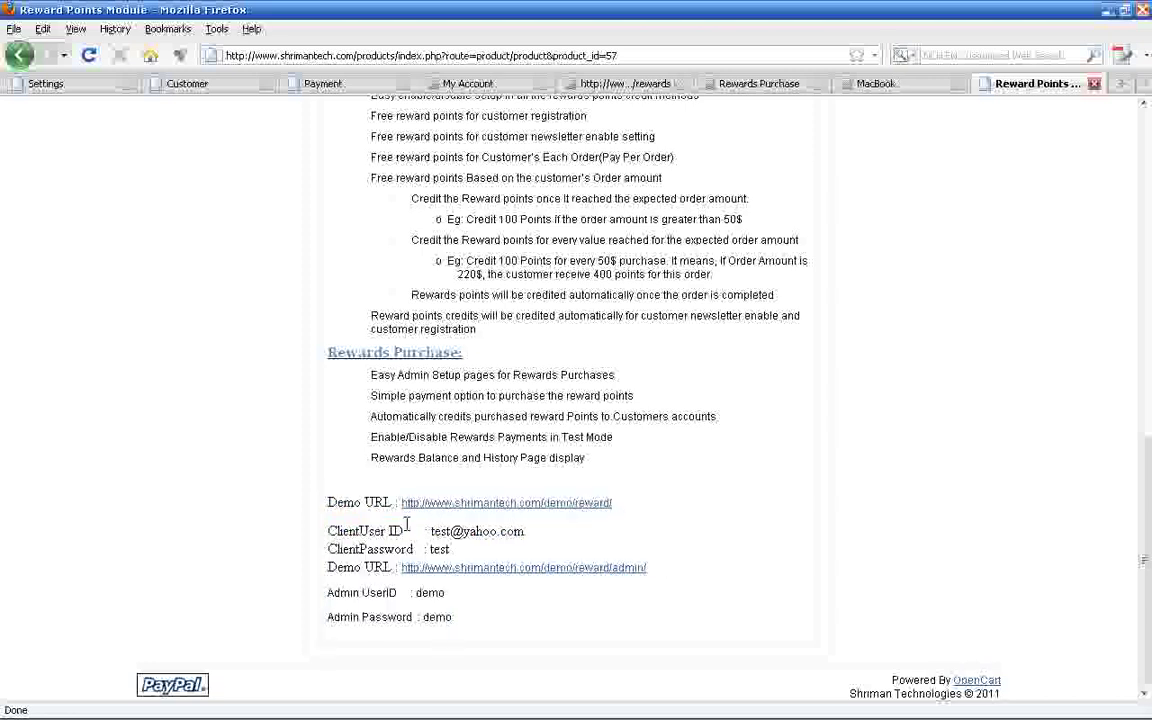
double_click(446, 620)
click(506, 643)
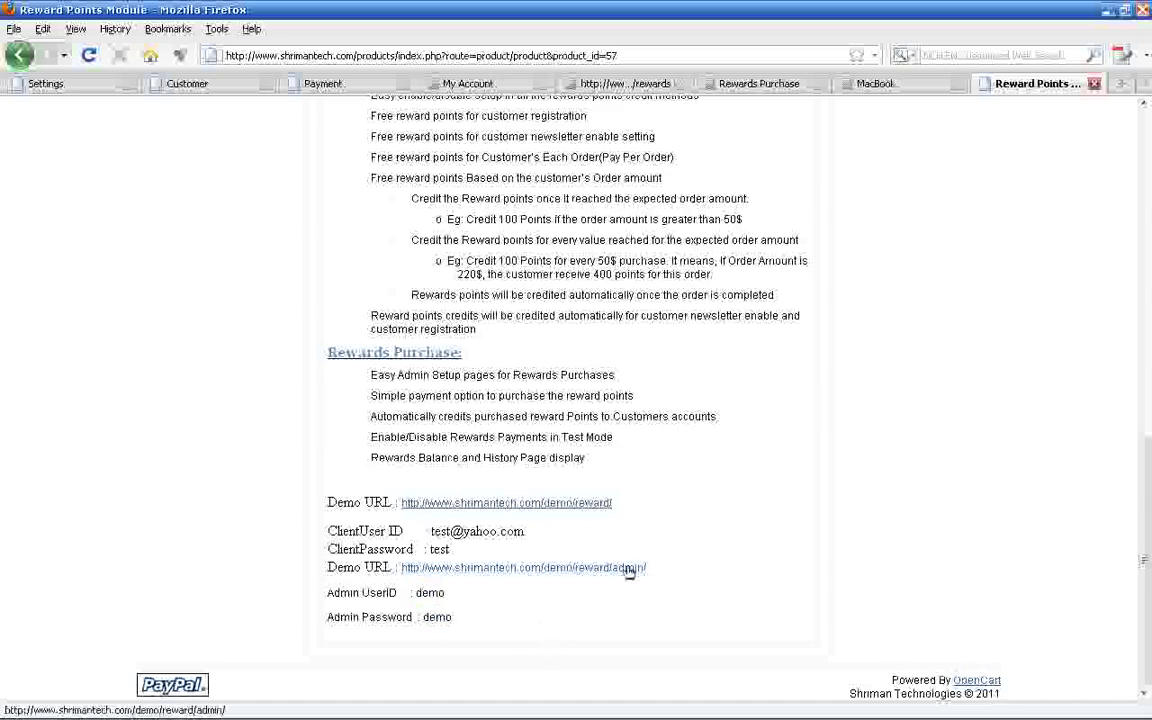
Switch to the OpenCart administration, open the rewards settings page from the dashboard, and view the purchase settings before returning to the rewards settings
click(74, 85)
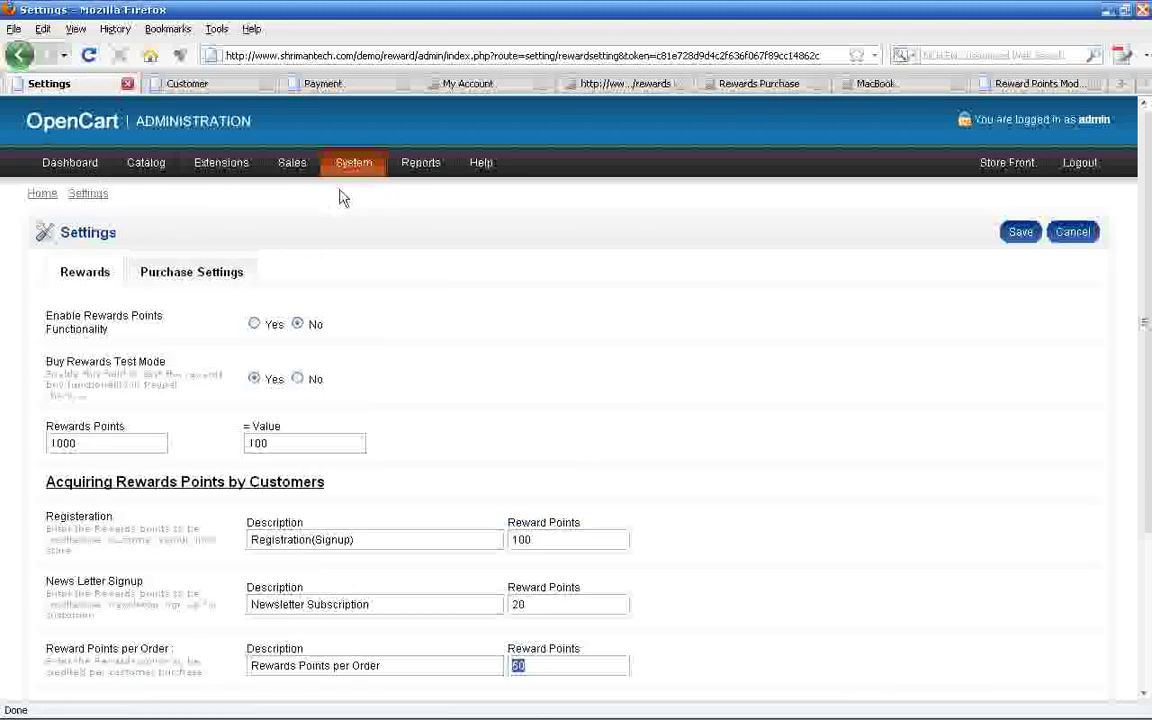
click(76, 164)
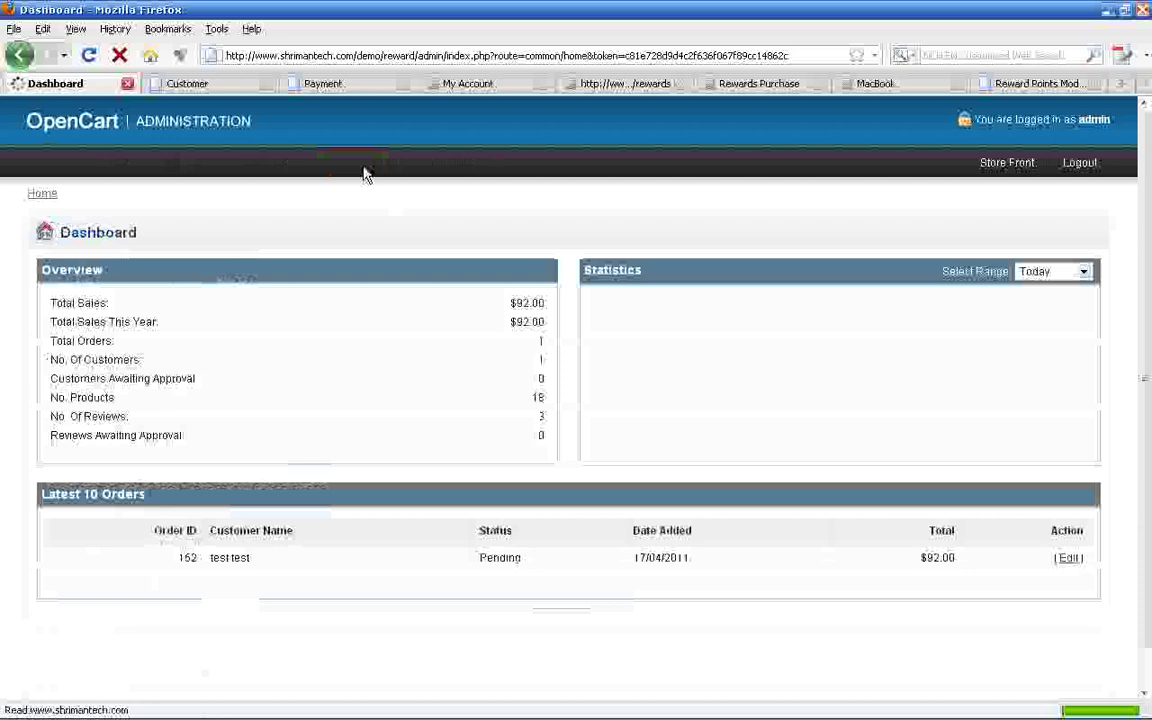
mouse_move(362, 168)
click(366, 216)
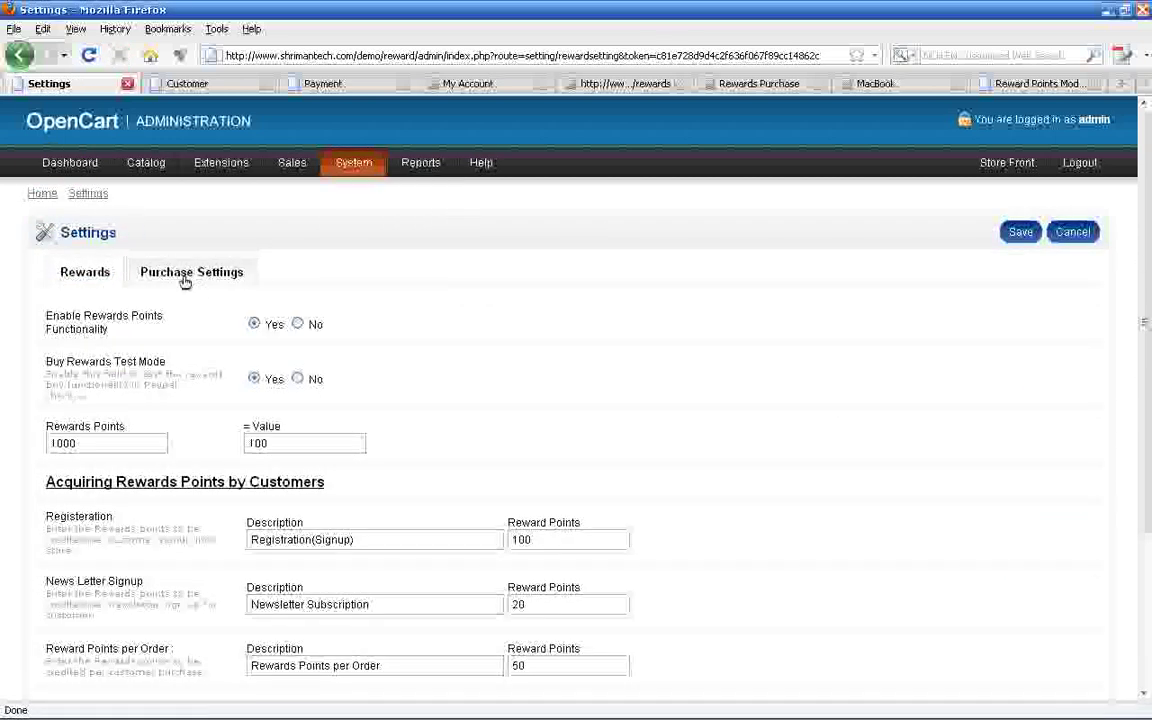
click(186, 275)
click(115, 277)
scroll(115, 277, down, 2)
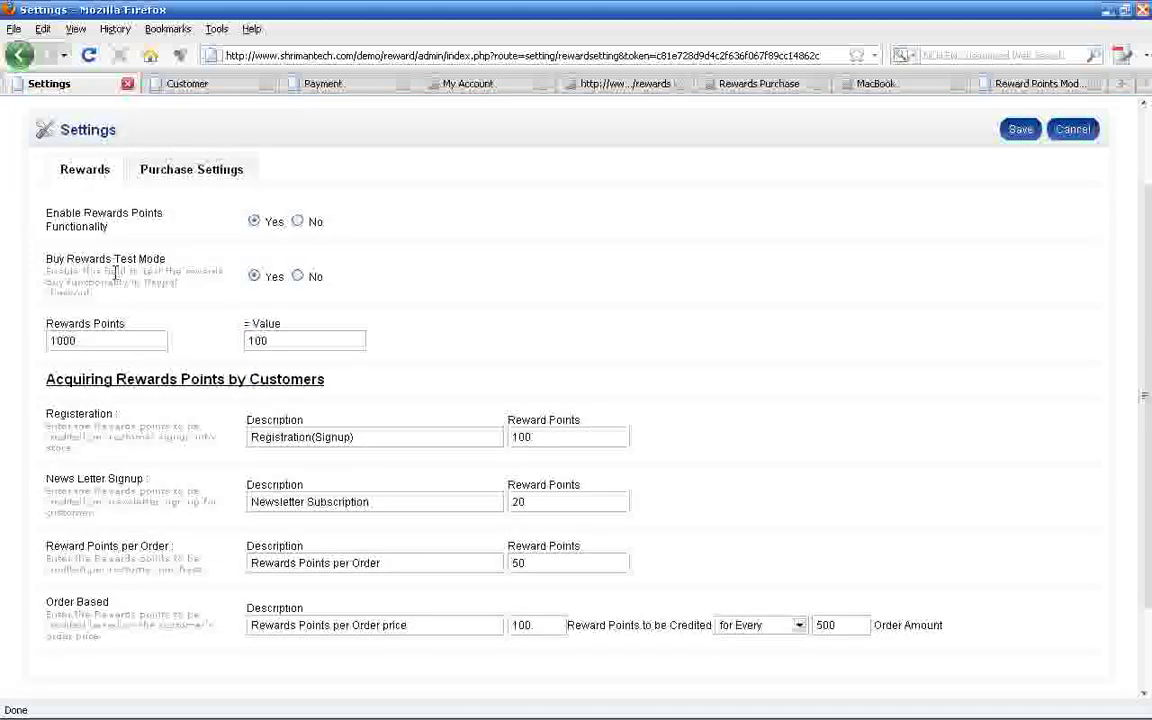
Switch Enable Rewards Points Functionality and Buy Rewards Test Mode to No and back to Yes
drag(157, 245, 42, 212)
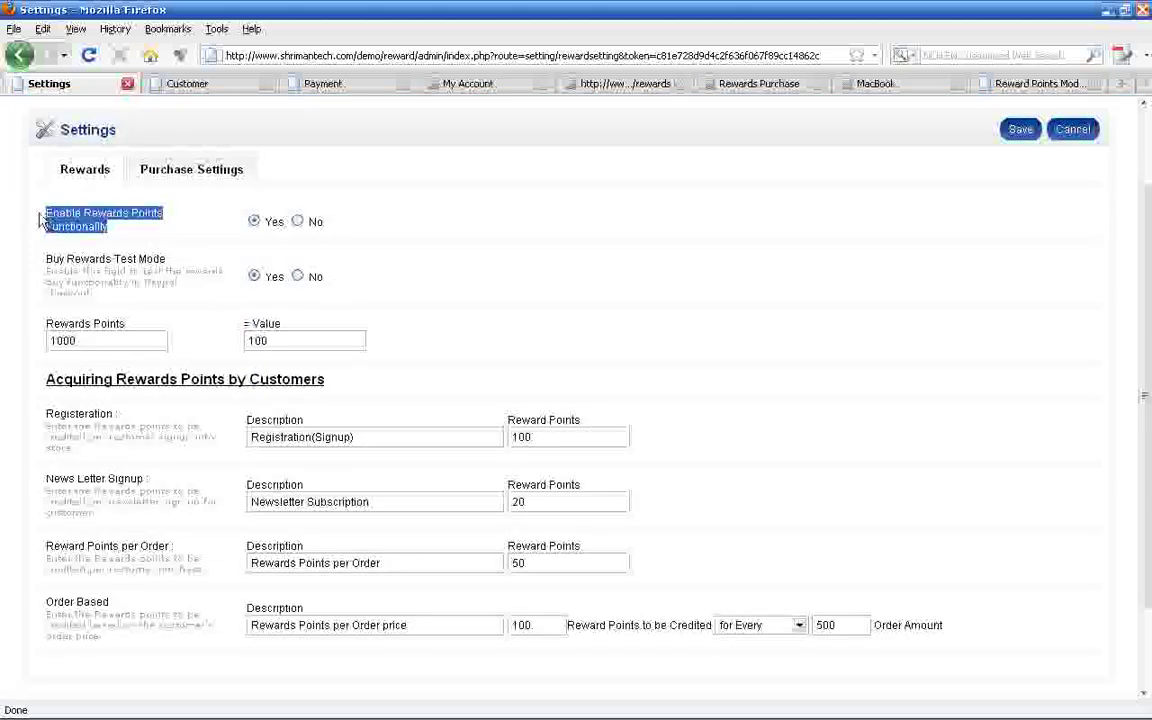
click(303, 229)
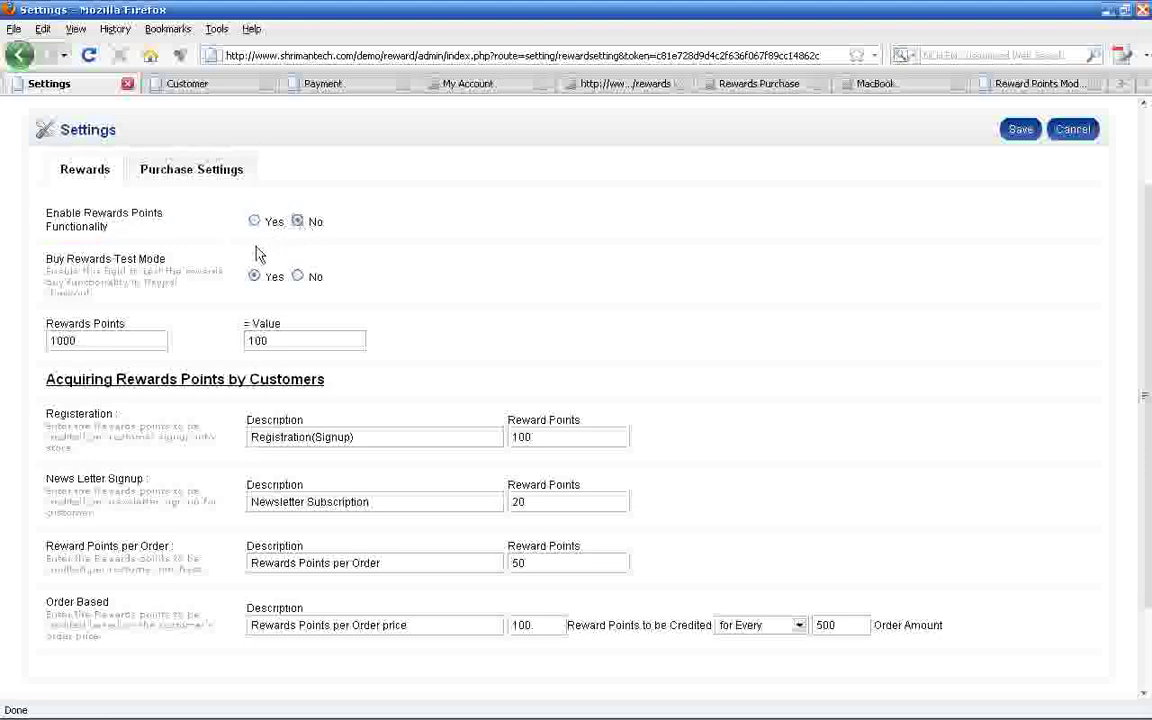
click(254, 221)
drag(192, 271, 38, 259)
click(298, 277)
click(254, 276)
Examine the Rewards Points and Value fields that define the points-to-money conversion
drag(163, 258, 288, 224)
scroll(110, 280, down, 2)
click(137, 216)
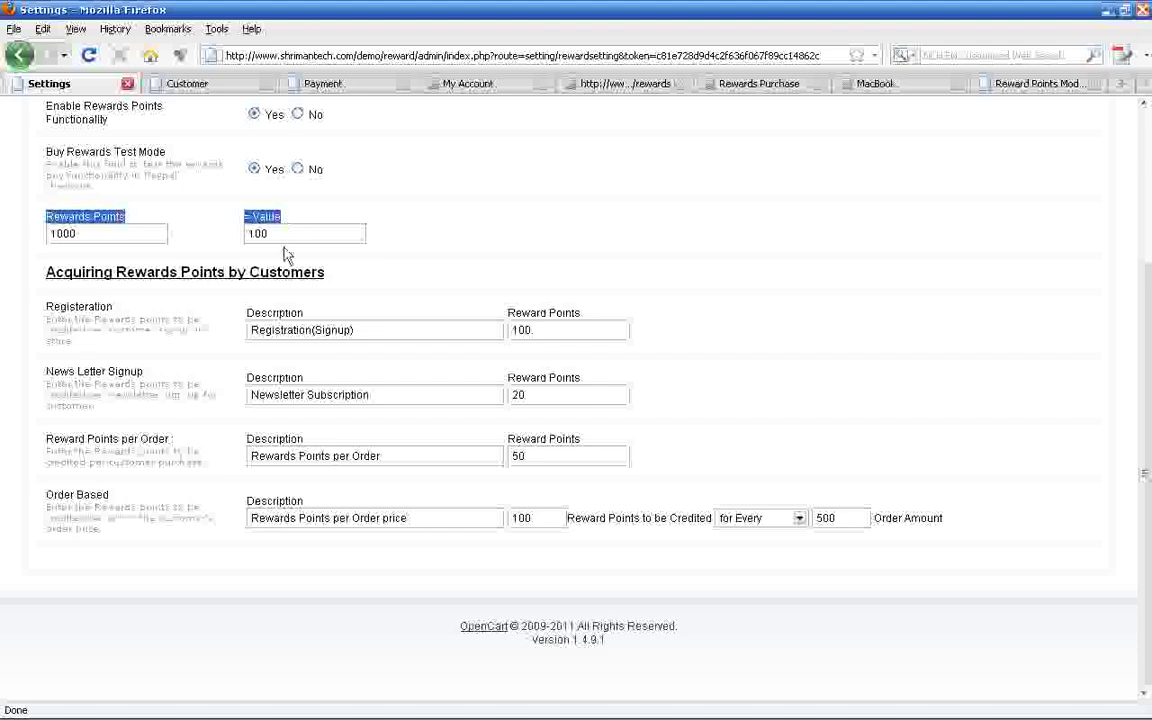
double_click(125, 234)
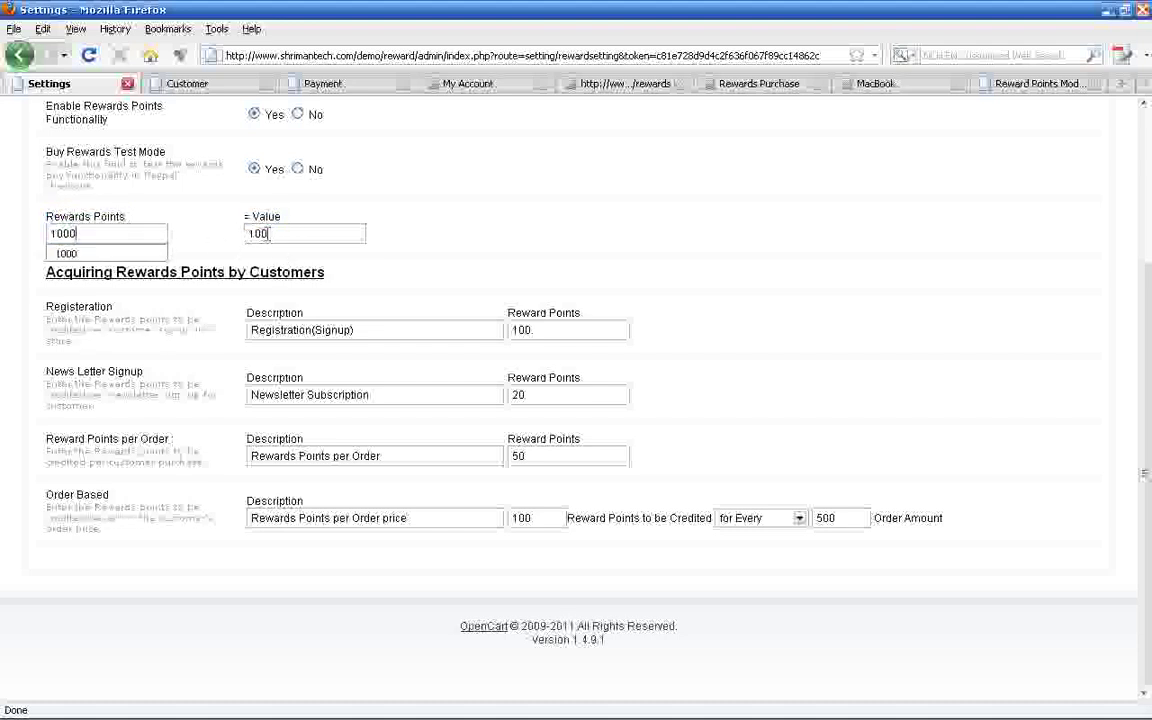
double_click(284, 234)
click(284, 236)
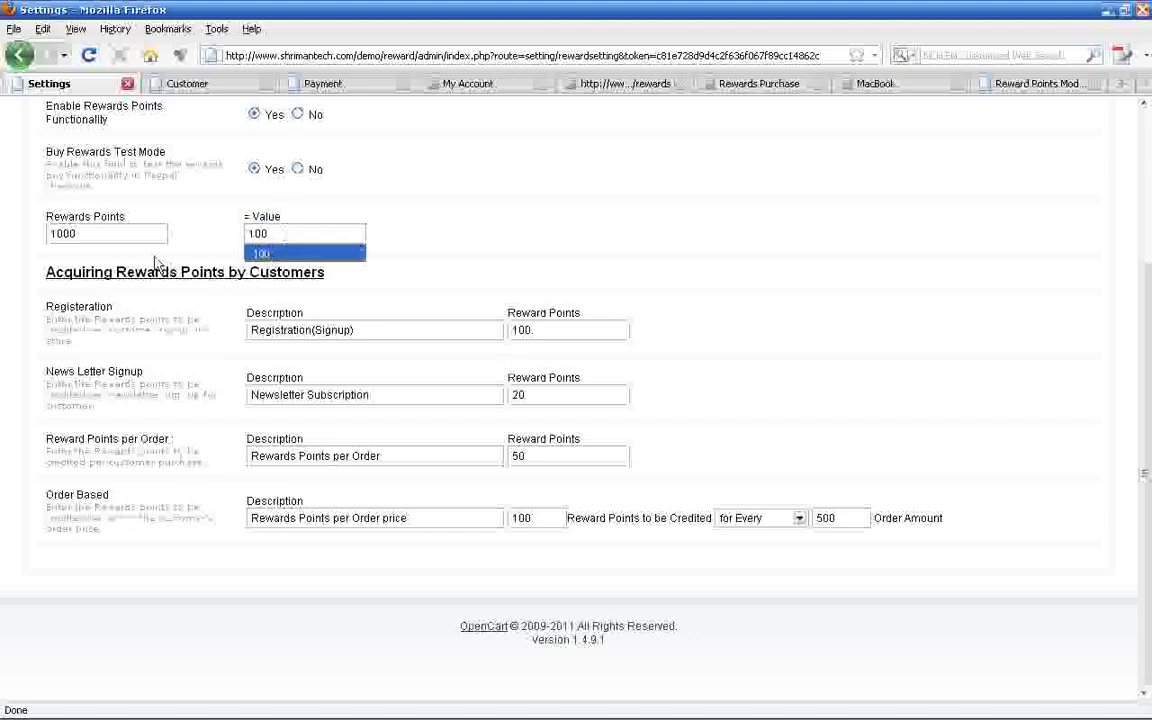
drag(140, 234, 33, 228)
drag(290, 234, 211, 225)
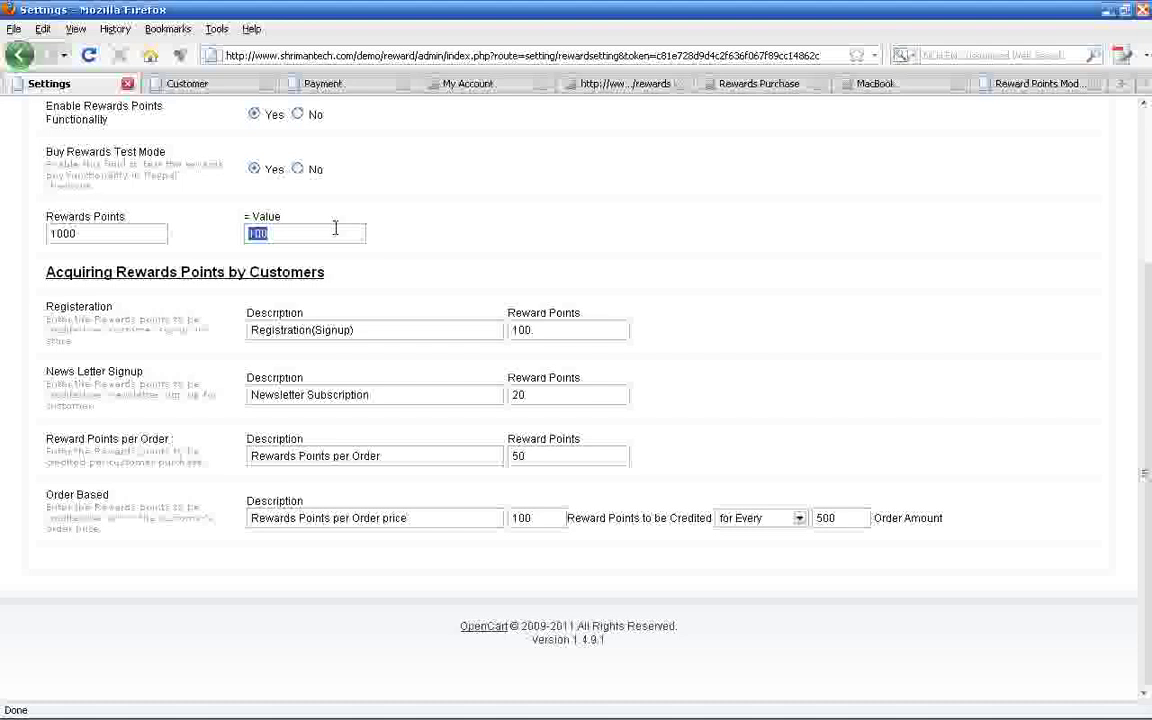
scroll(335, 228, up, 2)
click(408, 348)
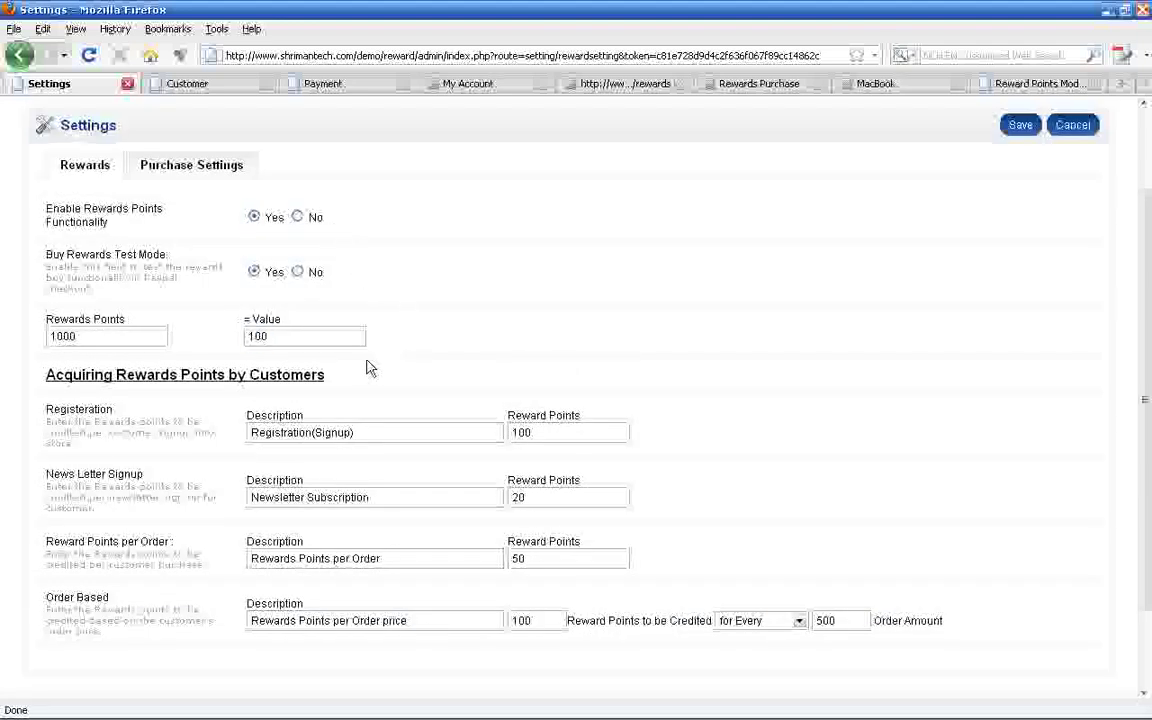
drag(284, 320, 44, 318)
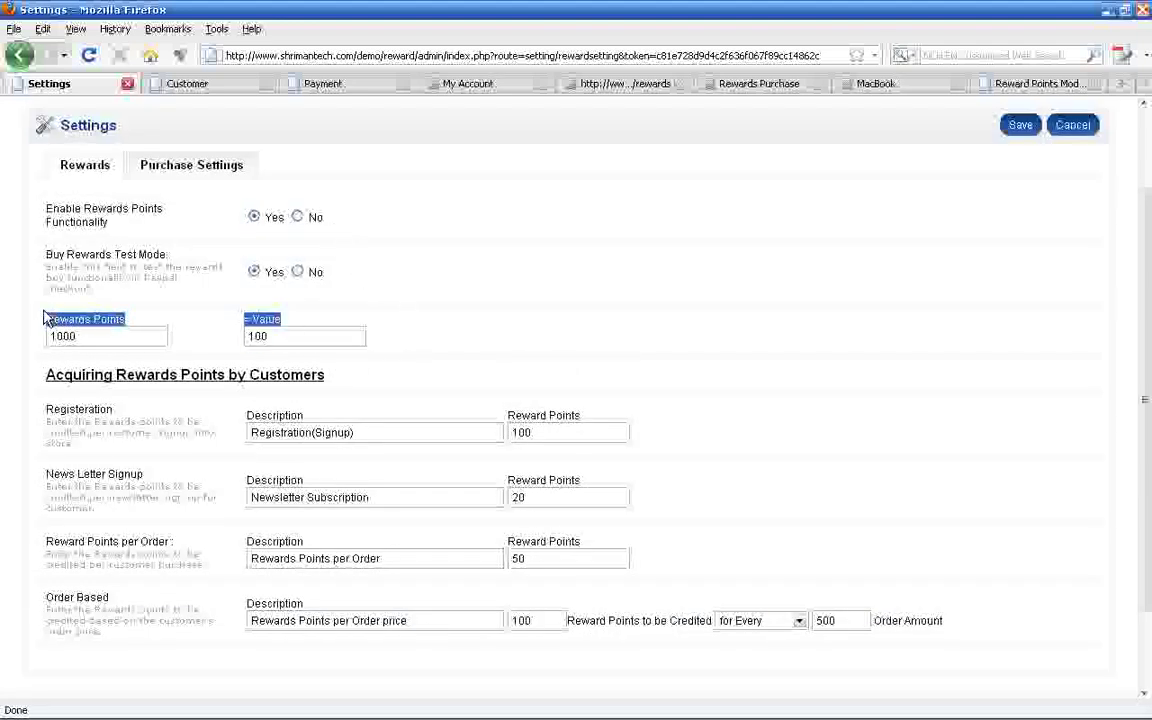
click(376, 389)
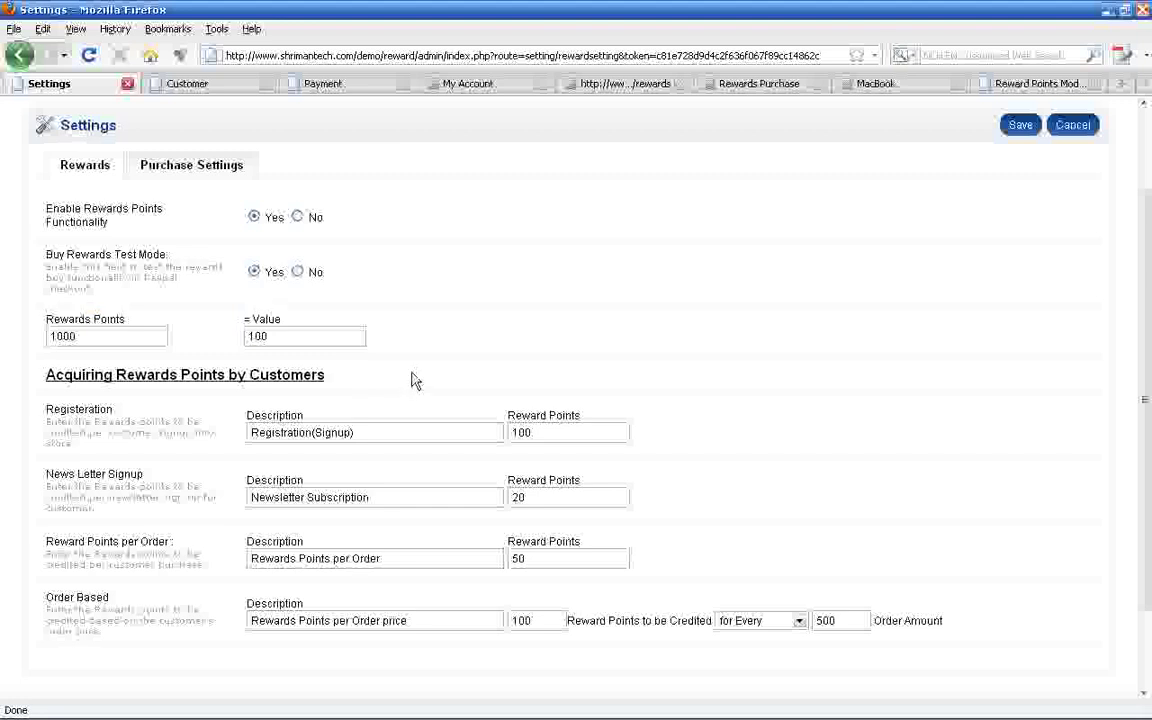
Examine the description and reward points fields for customer registration and newsletter signup
scroll(412, 380, down, 2)
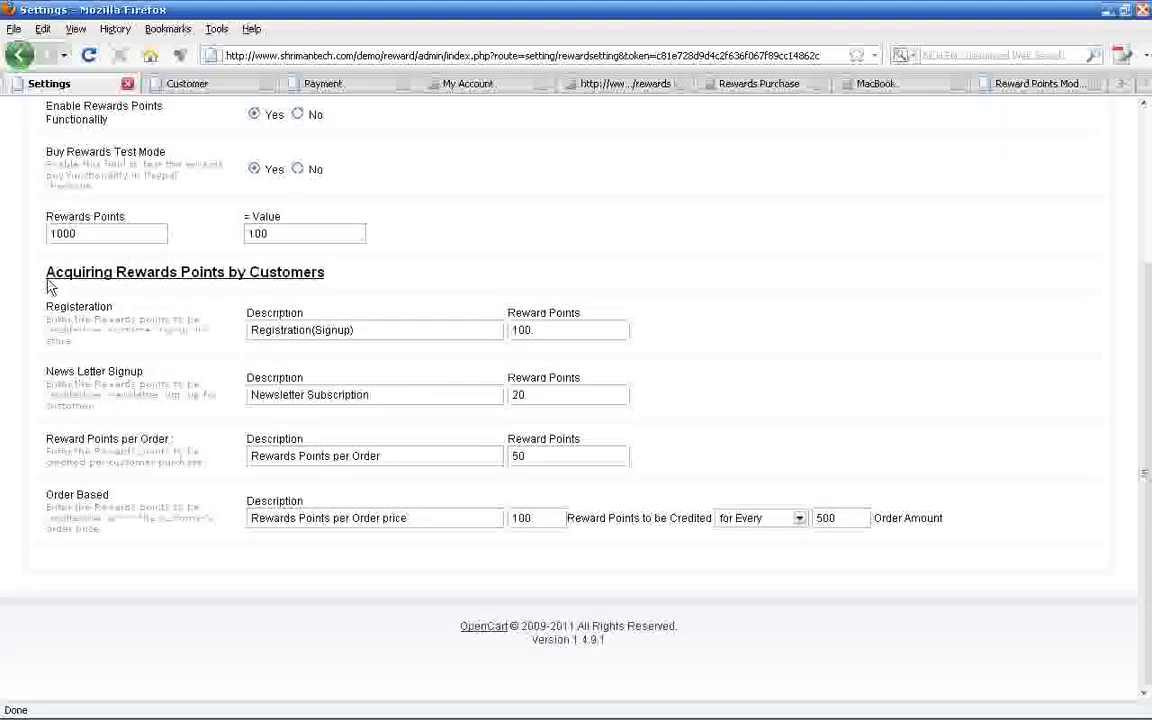
drag(50, 288, 316, 301)
click(316, 300)
drag(536, 331, 516, 333)
drag(121, 318, 40, 313)
click(291, 350)
drag(438, 400, 242, 397)
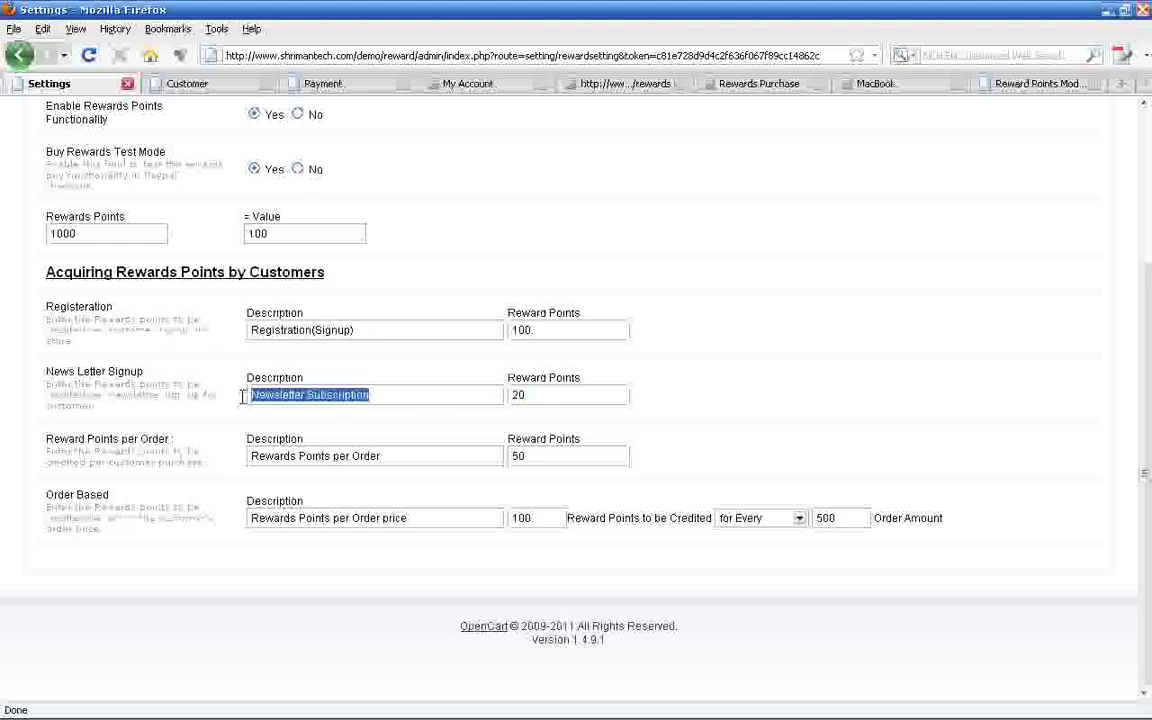
double_click(270, 378)
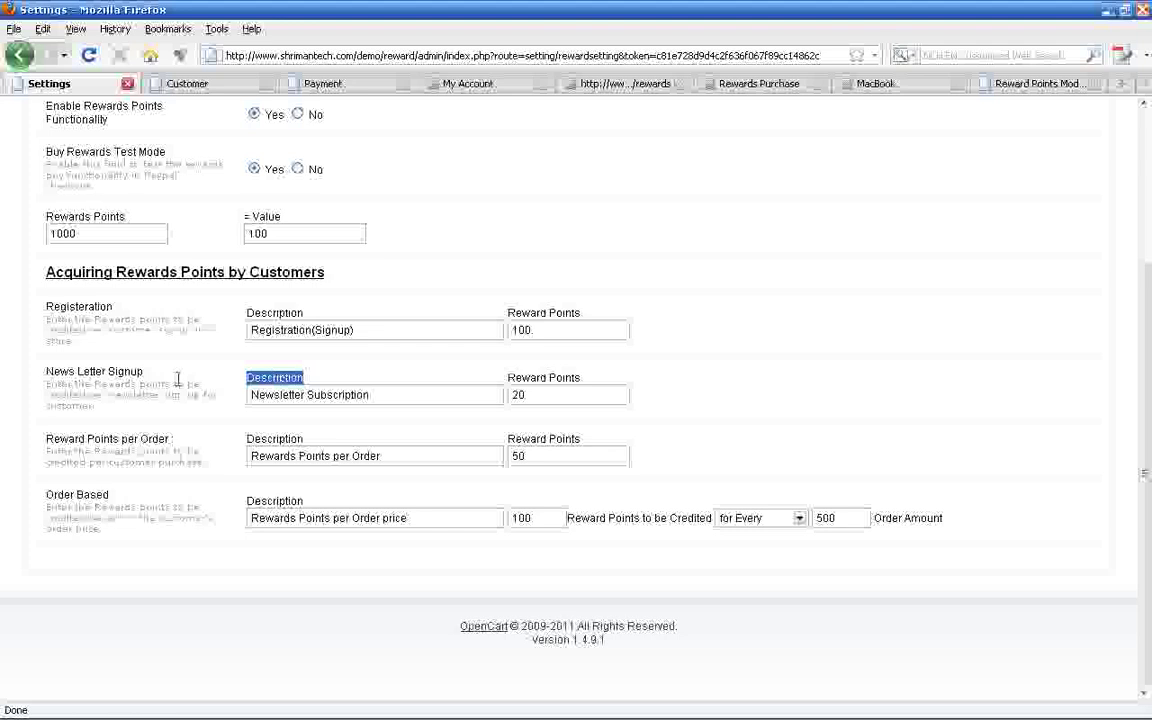
drag(178, 378, 45, 369)
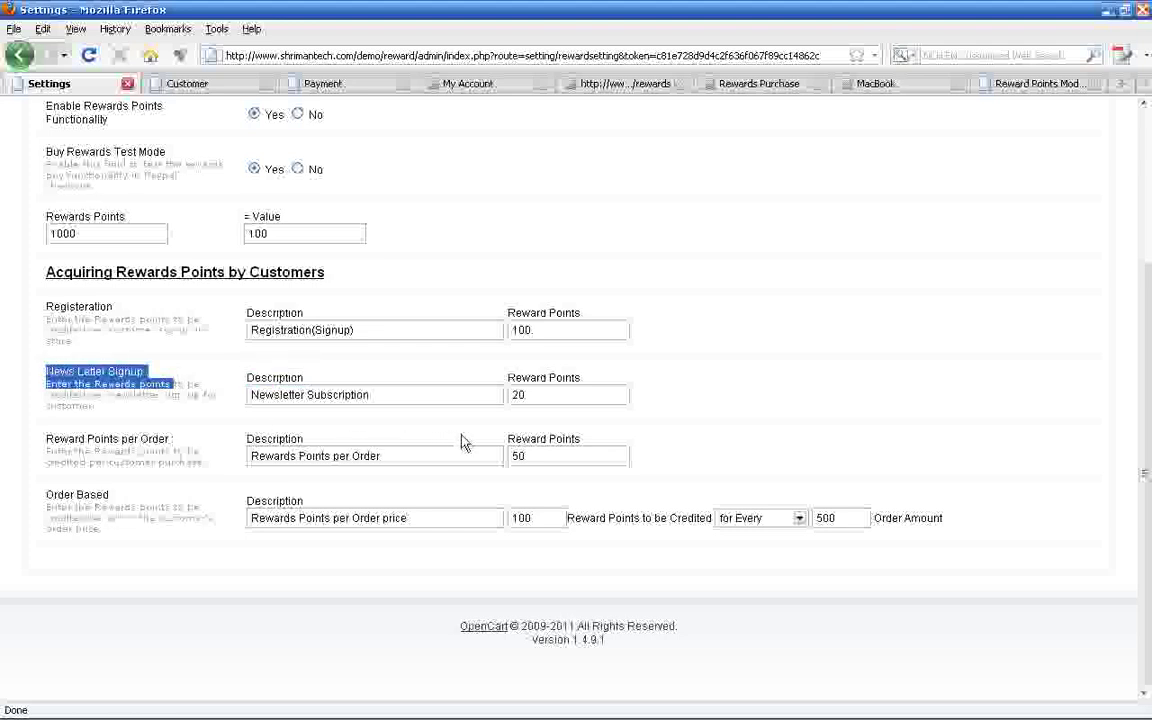
Examine the Reward Points per Order fields and the Order Based reward description
double_click(535, 455)
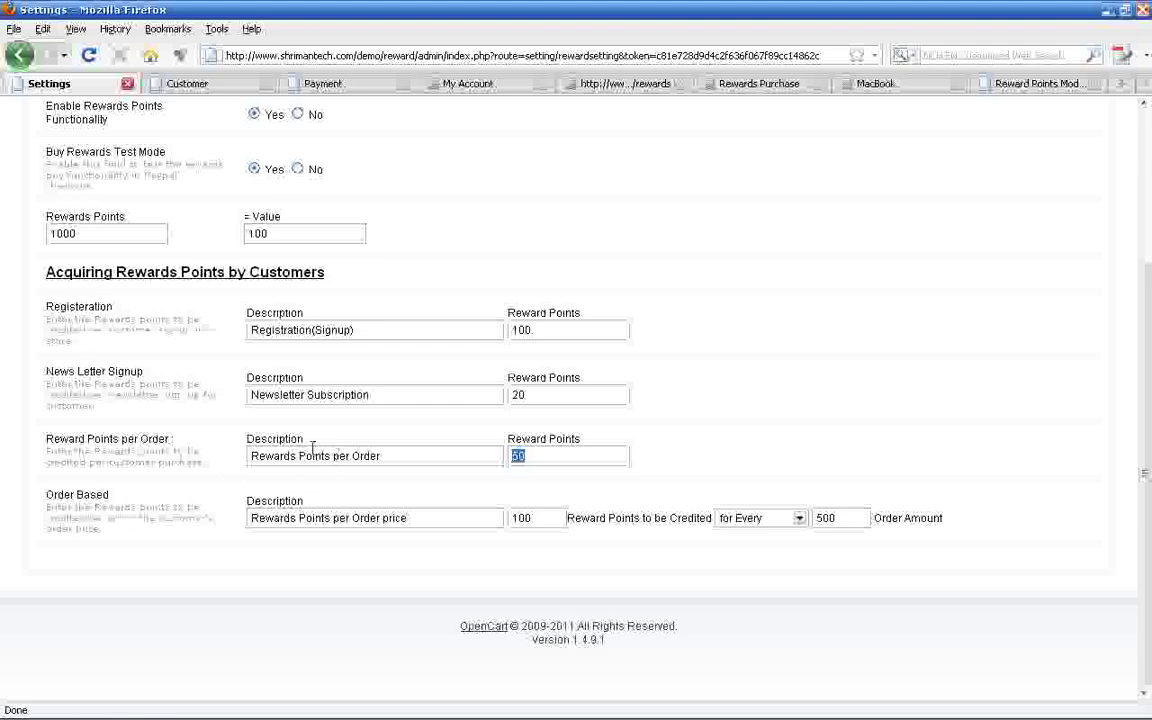
drag(172, 440, 47, 439)
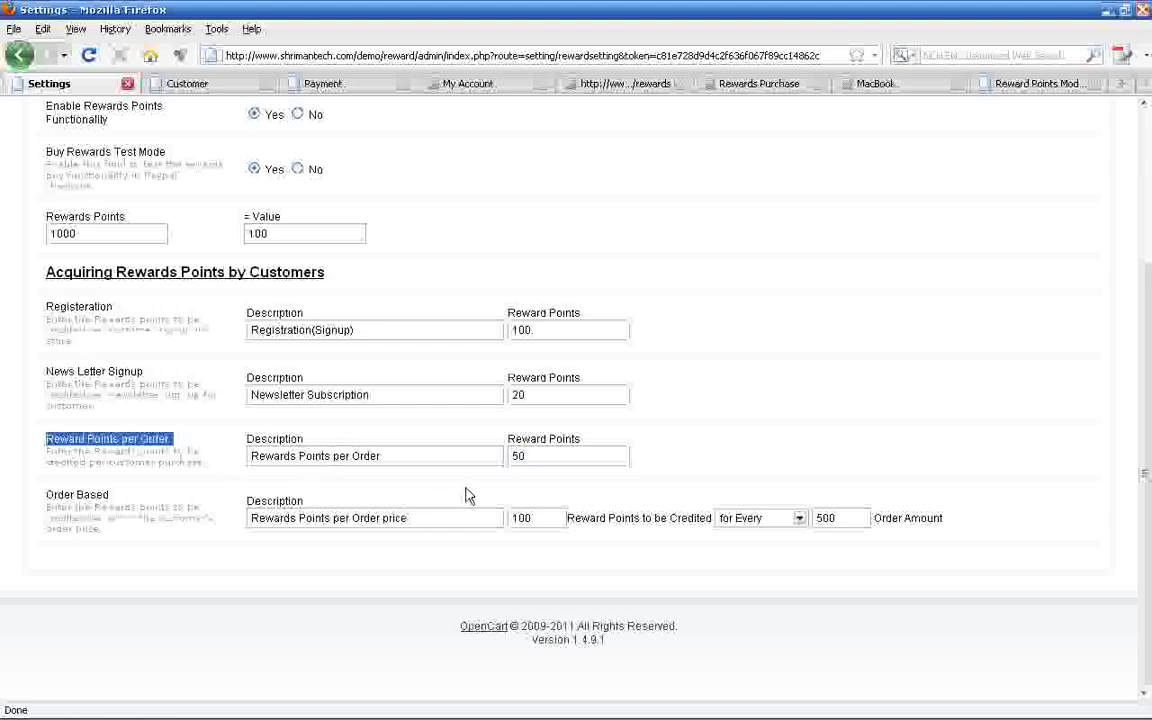
click(538, 476)
double_click(521, 458)
drag(518, 456, 476, 456)
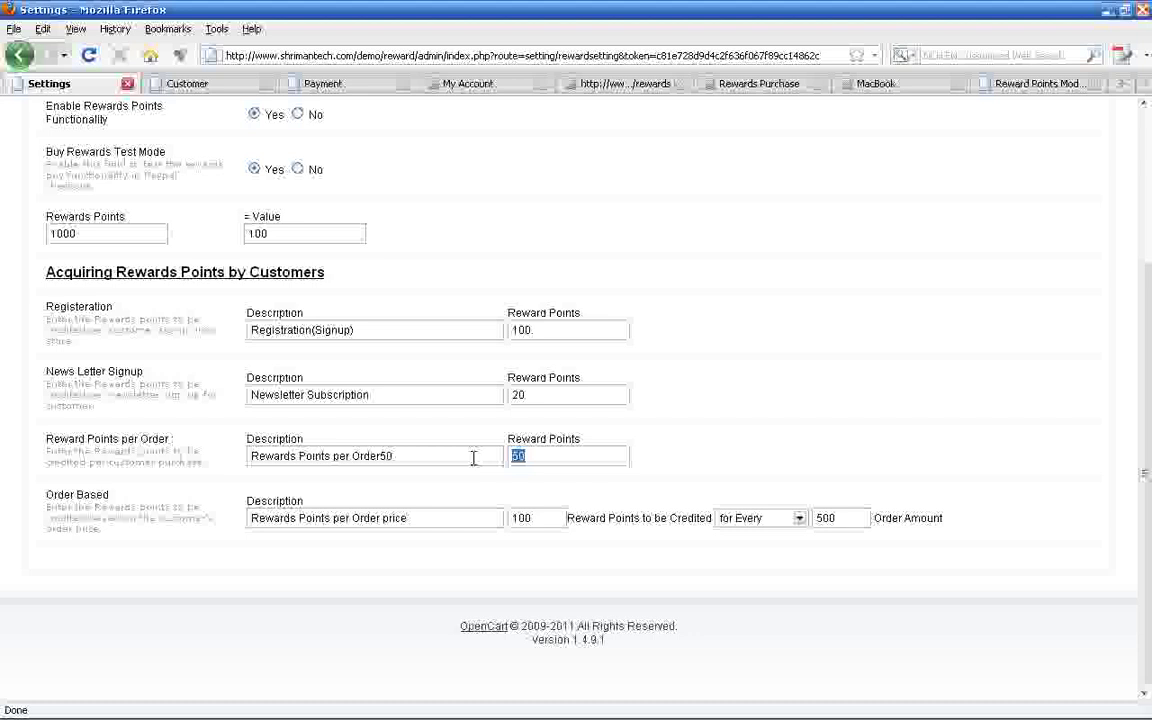
click(473, 457)
drag(322, 508, 44, 493)
double_click(459, 517)
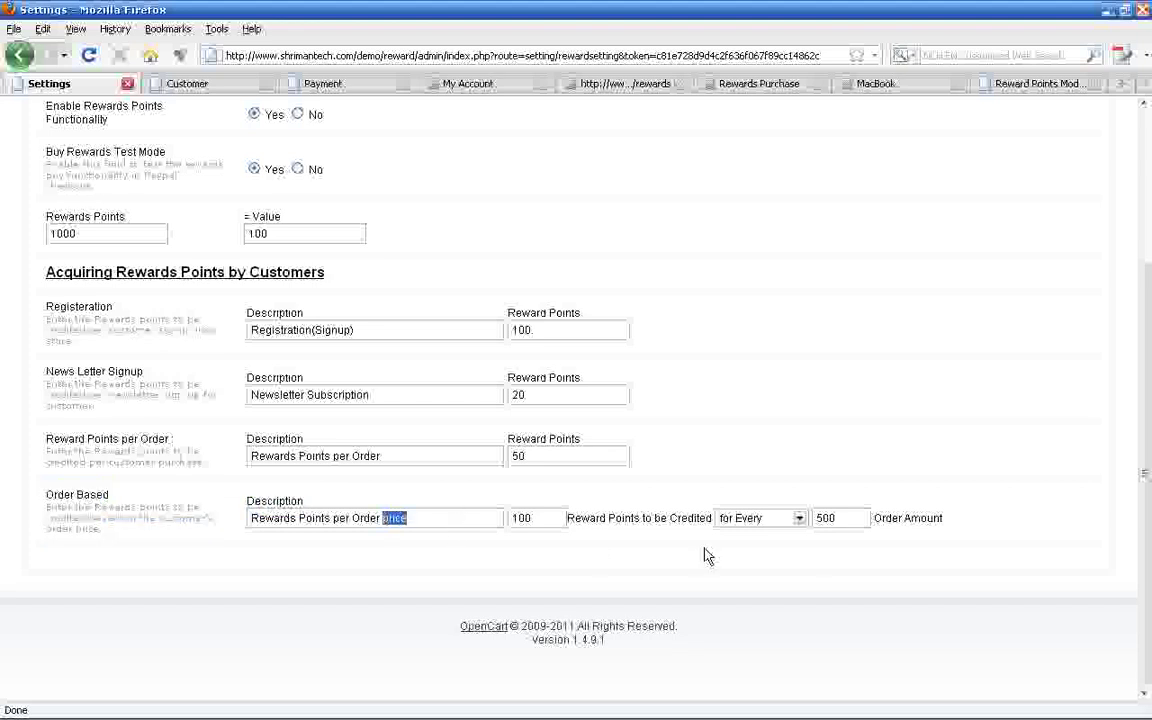
Set the Order Based reward crediting condition to Only Once per and check its points and order amount fields
click(800, 520)
click(779, 560)
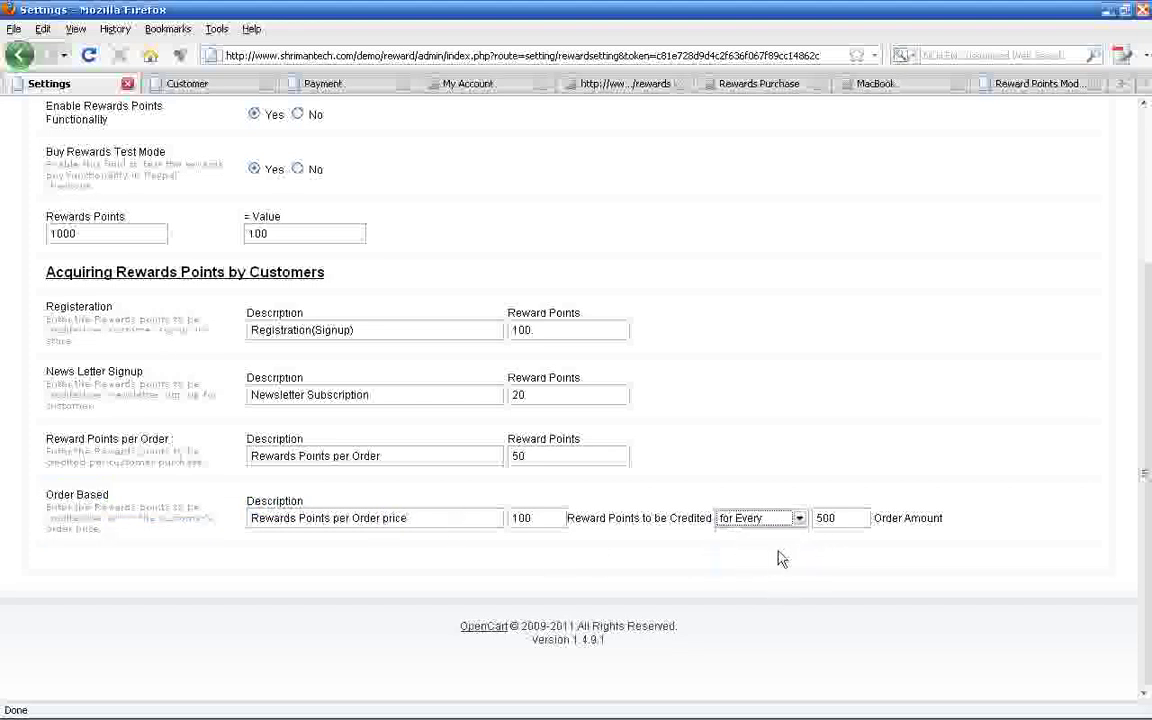
click(785, 522)
click(776, 549)
double_click(522, 518)
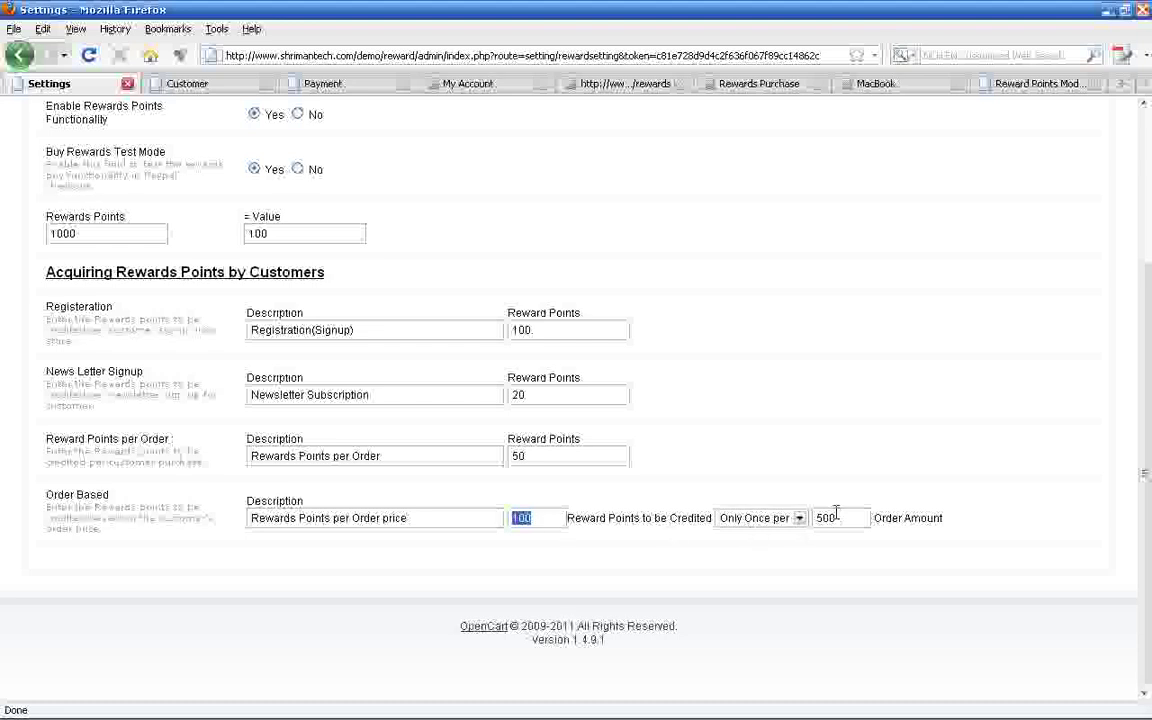
click(828, 516)
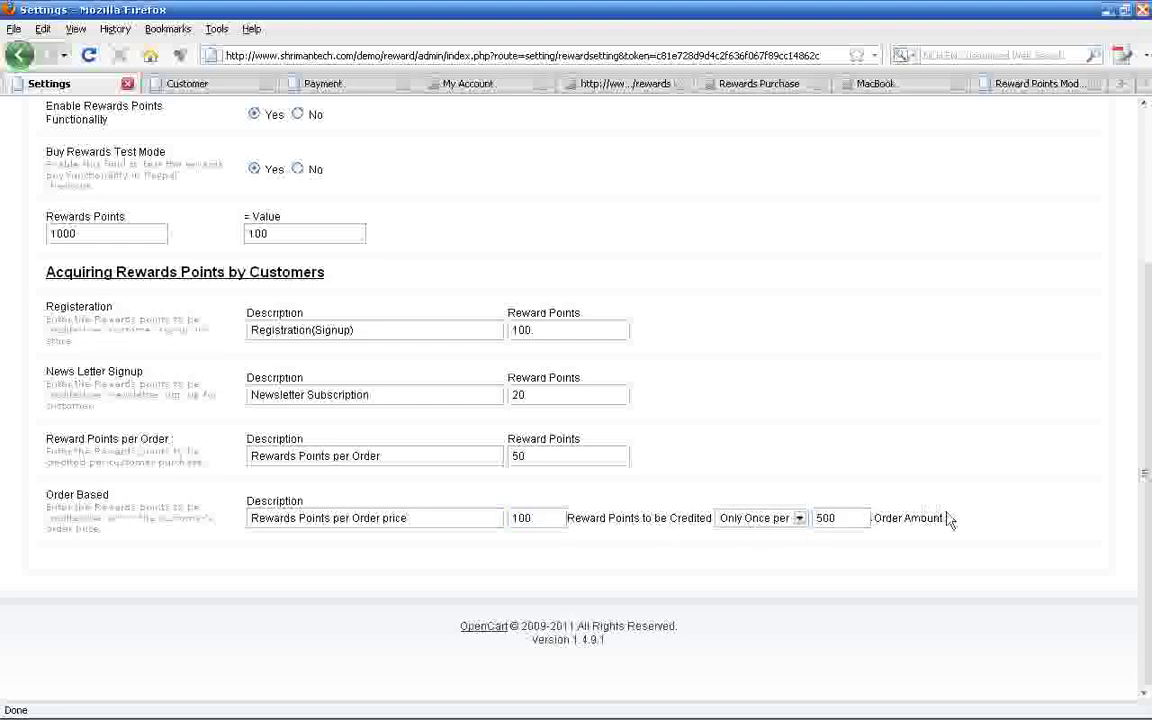
Return the Order Based reward crediting condition to for Every
drag(951, 519, 748, 525)
click(748, 520)
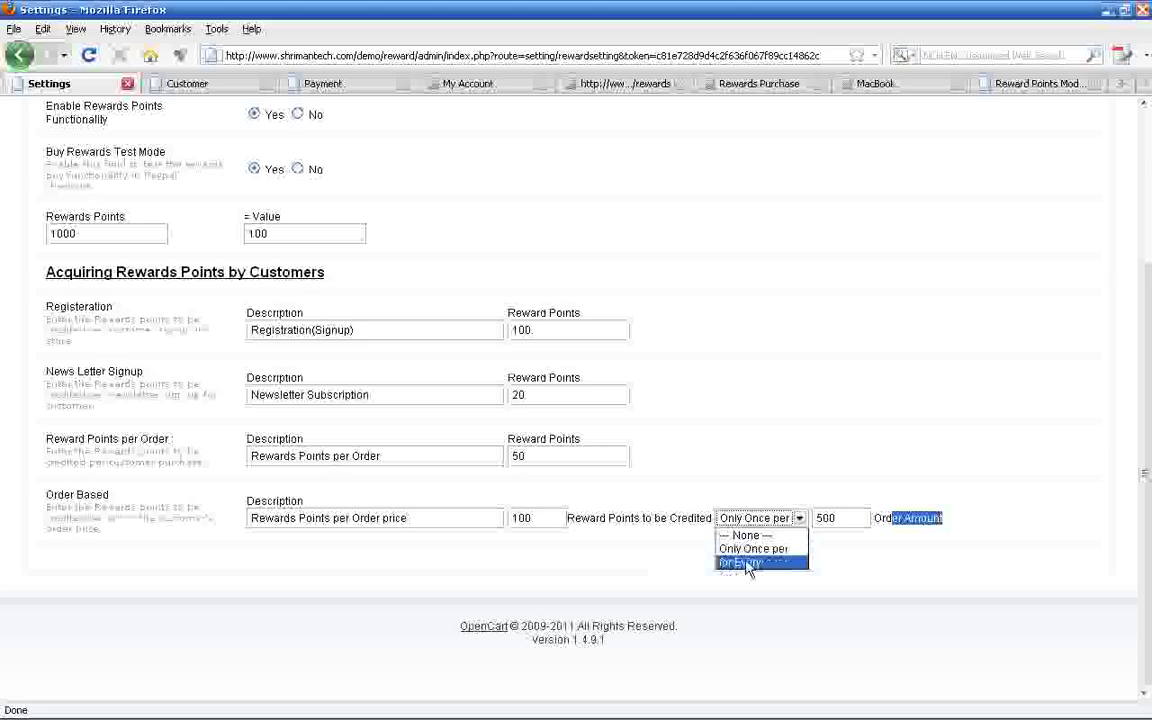
click(745, 562)
click(750, 519)
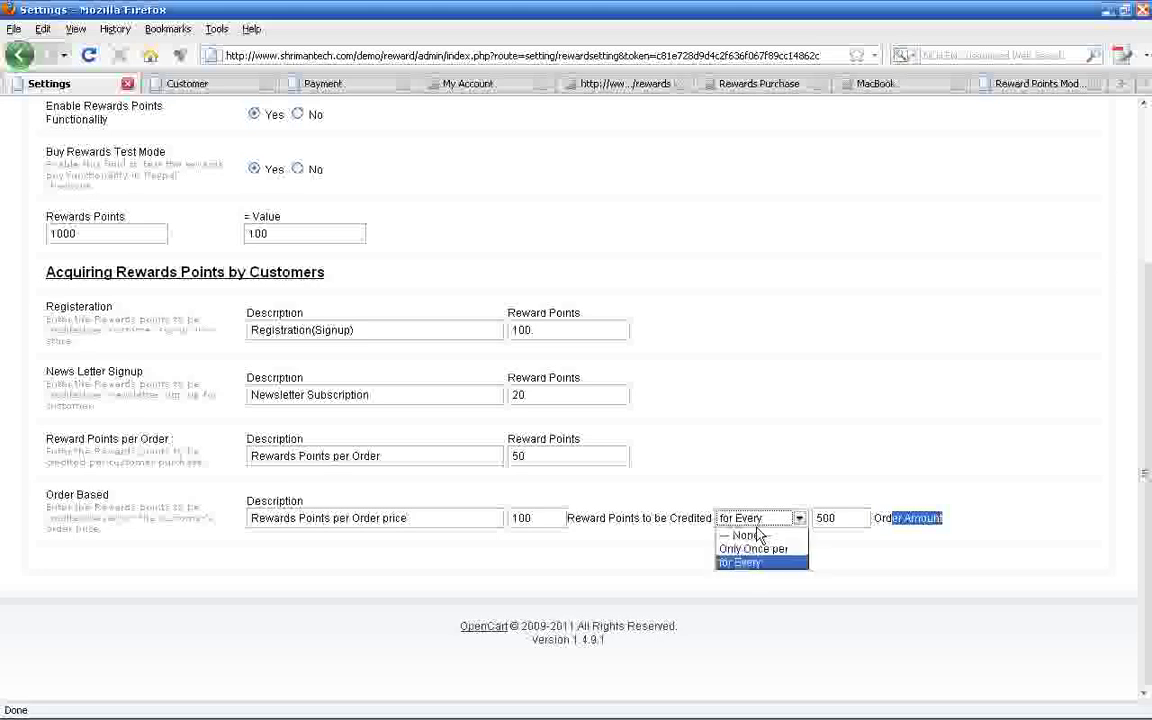
click(755, 568)
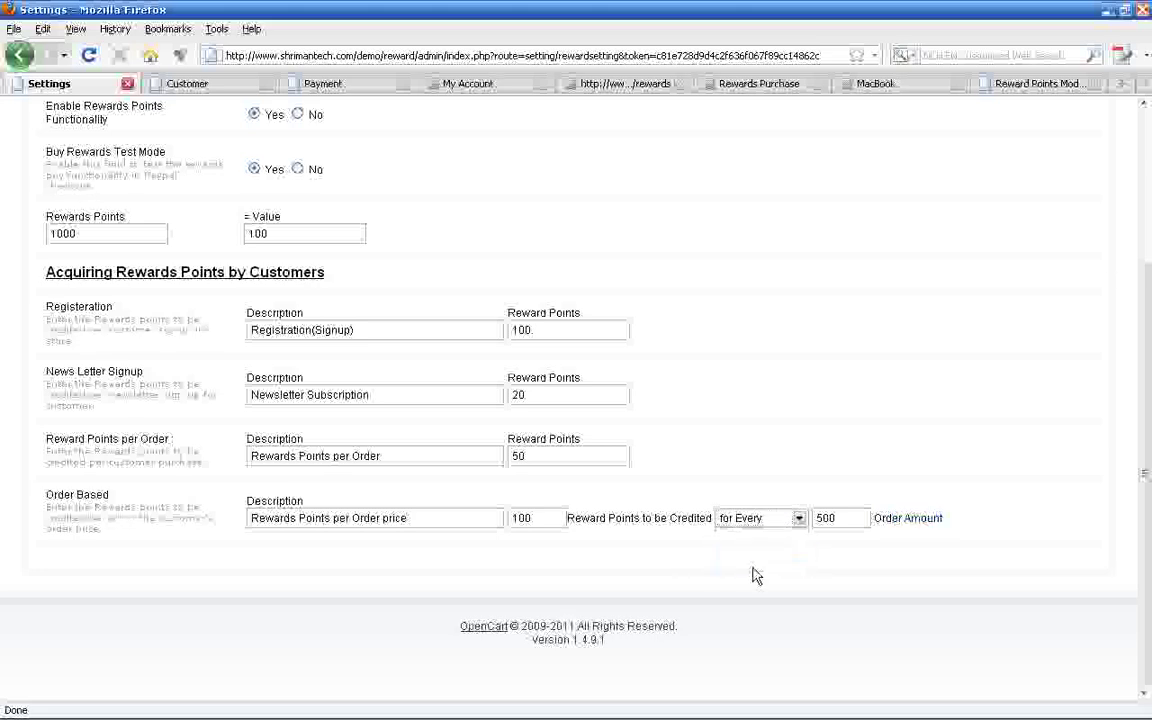
Open the reward Purchase Settings and examine the descriptions, reward points and price fields of the purchase packages
scroll(755, 574, up, 4)
mouse_move(353, 165)
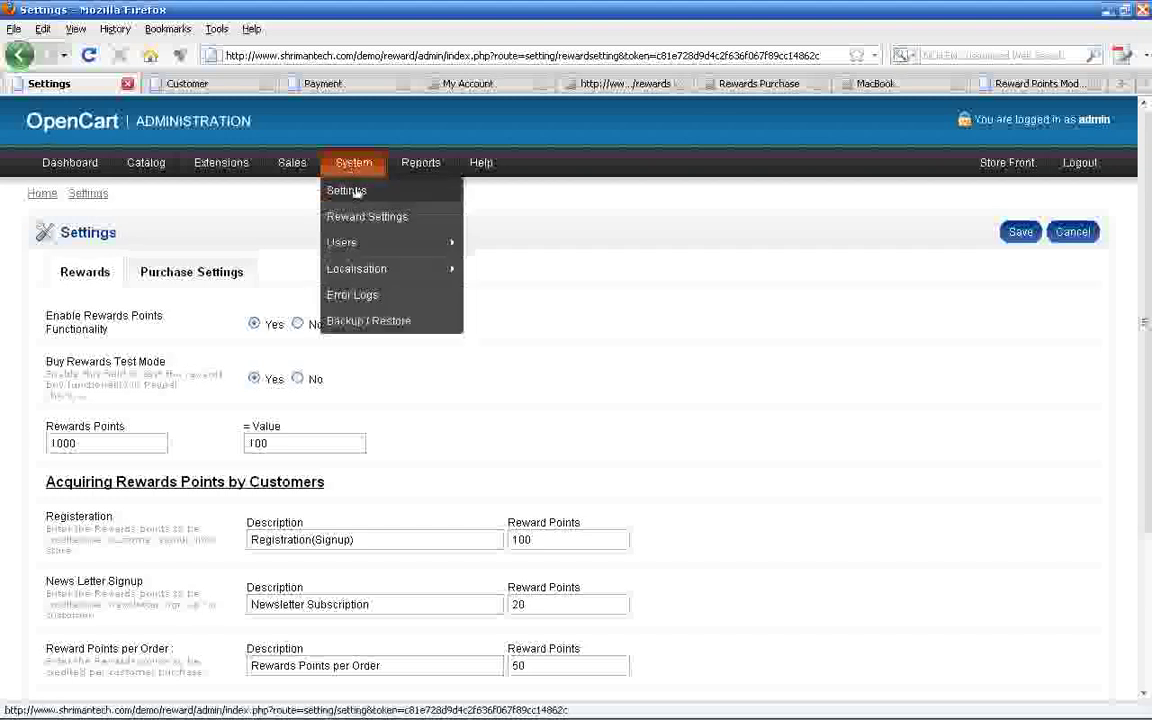
click(220, 273)
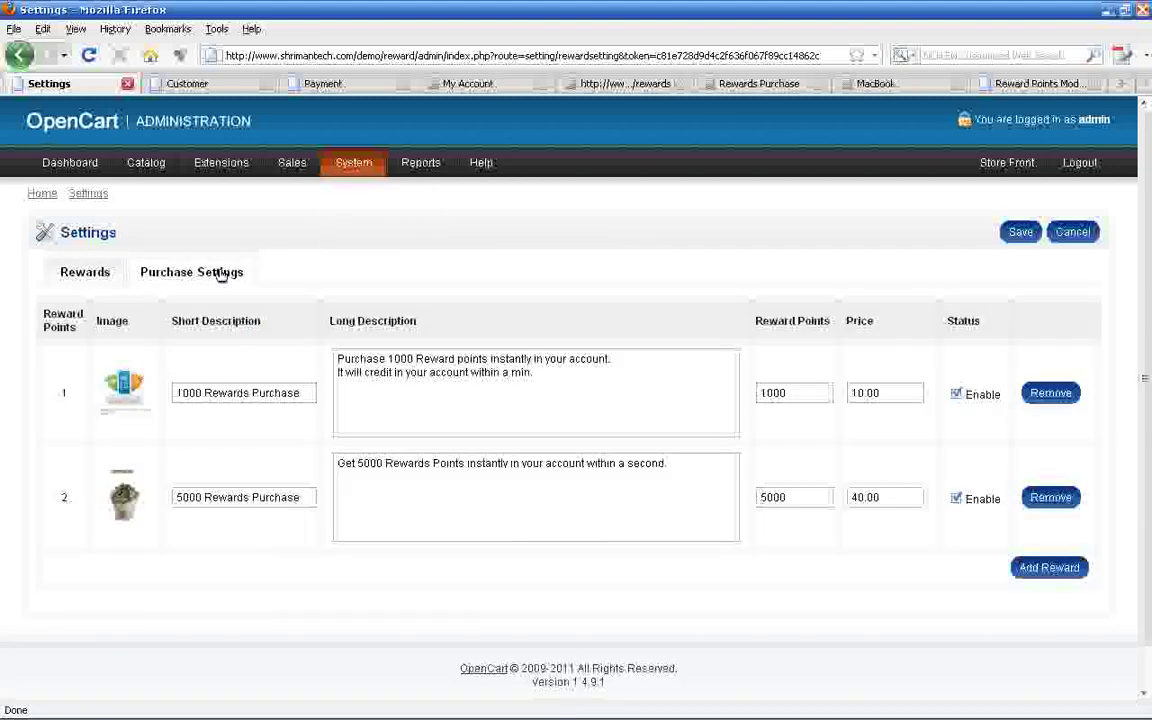
drag(172, 328, 400, 420)
click(512, 527)
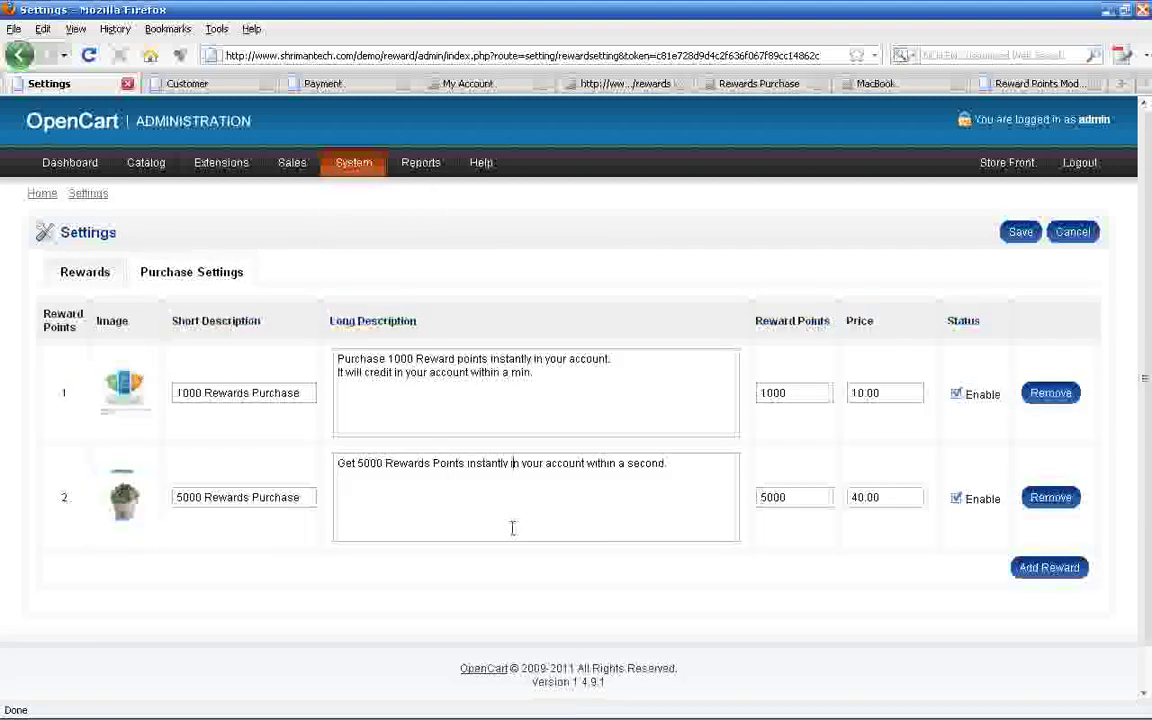
click(812, 390)
key(Tab)
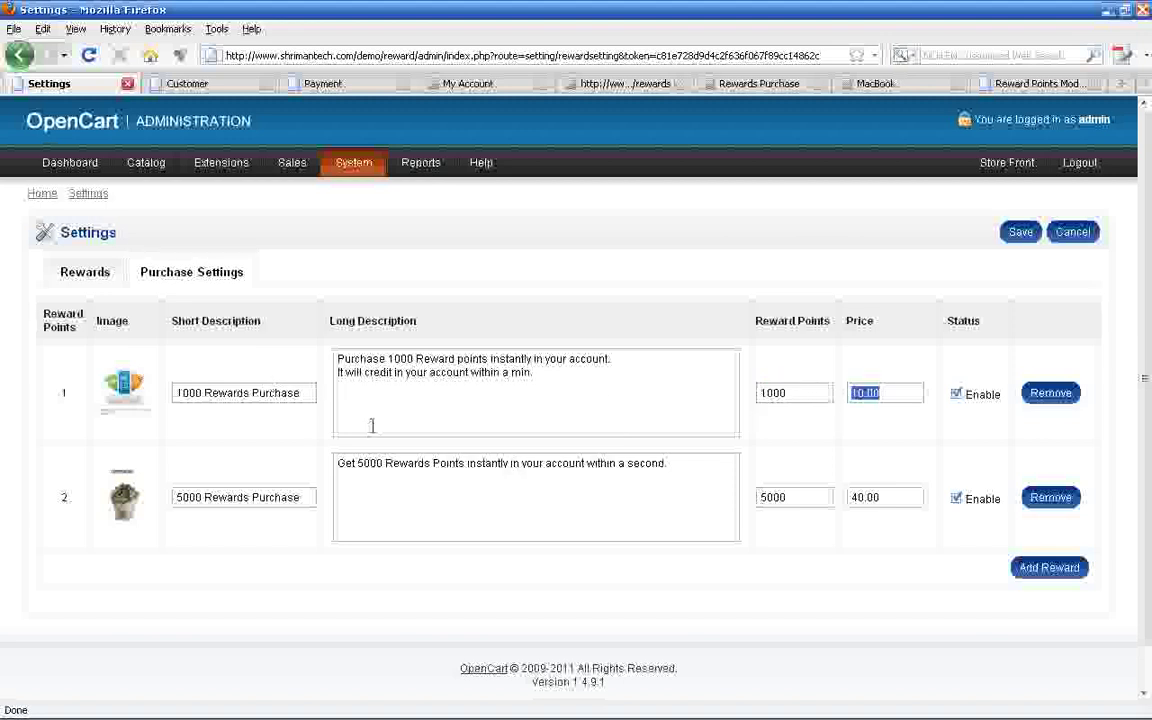
click(775, 357)
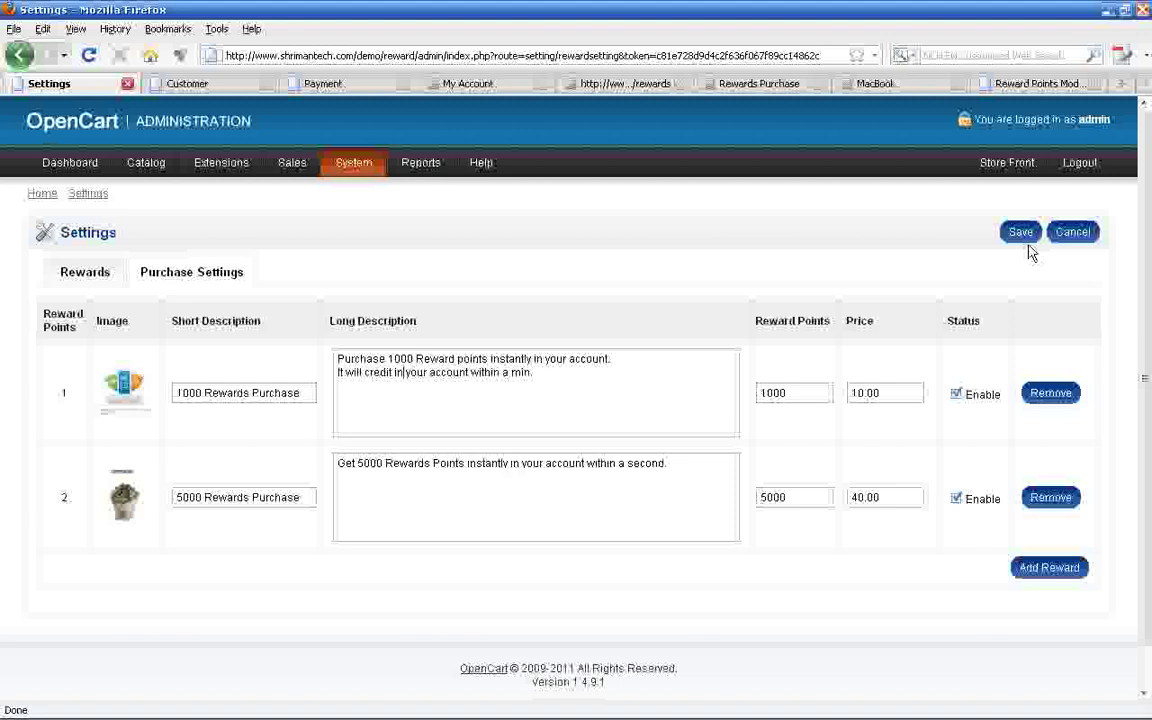
Open the test customer's record from the Sales customer list and show its Rewards section
click(200, 86)
mouse_move(292, 163)
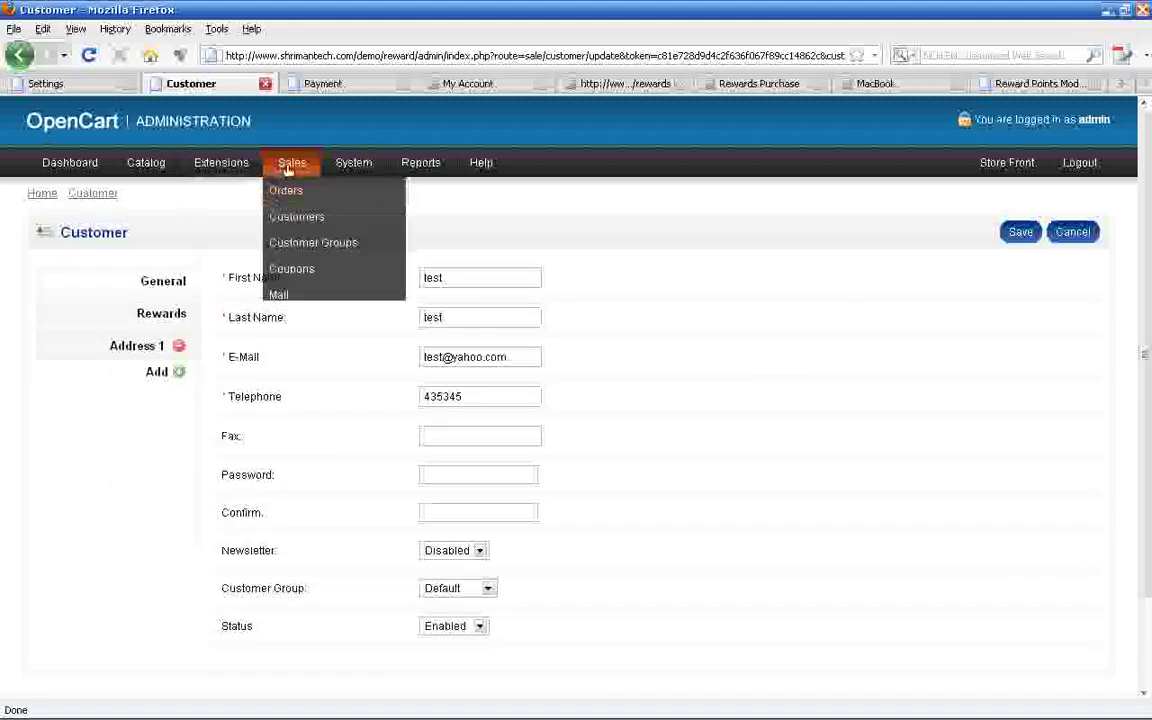
click(296, 218)
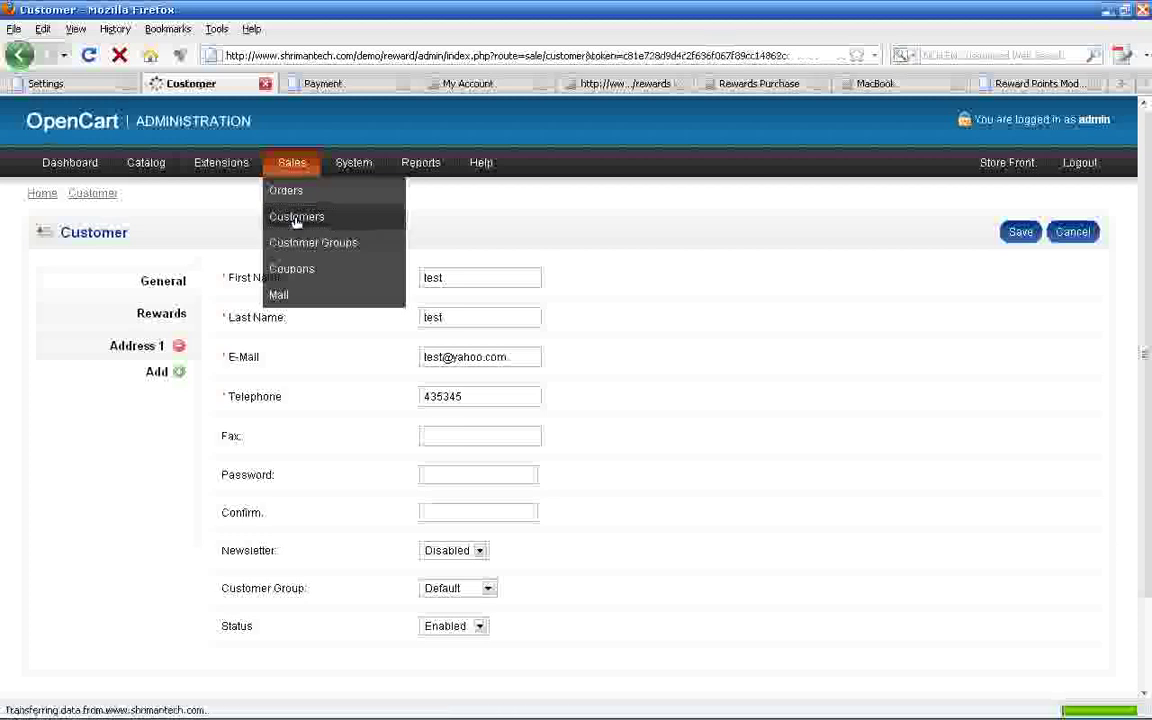
click(1076, 333)
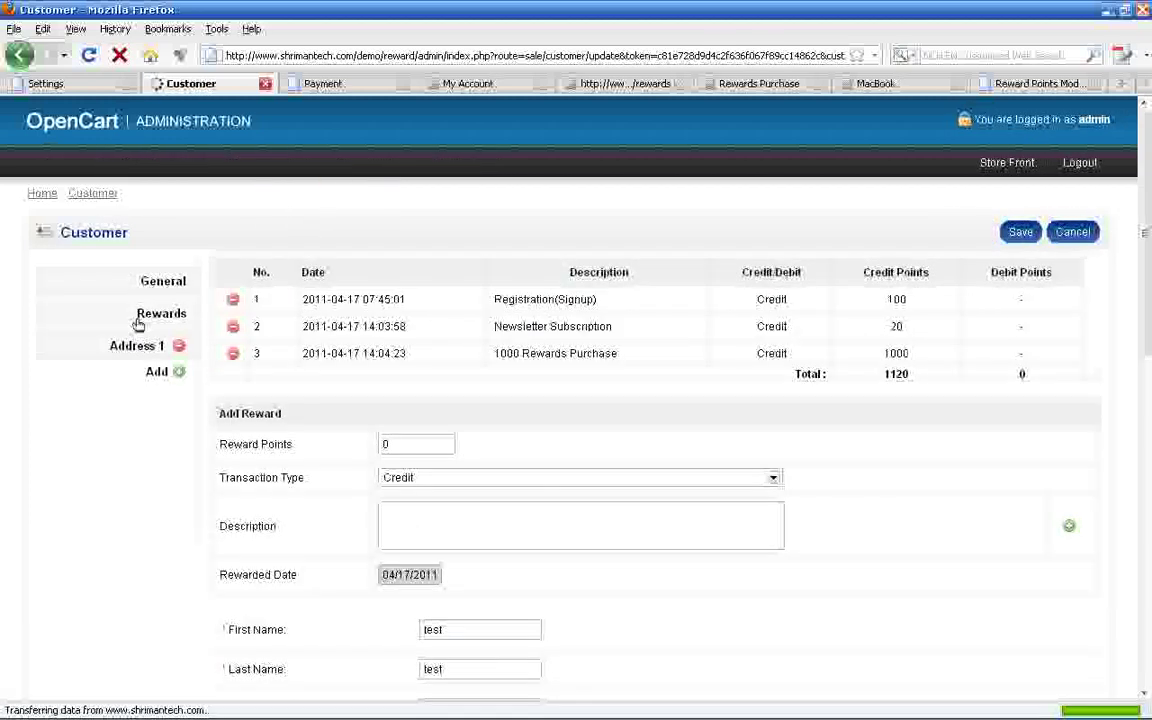
click(156, 320)
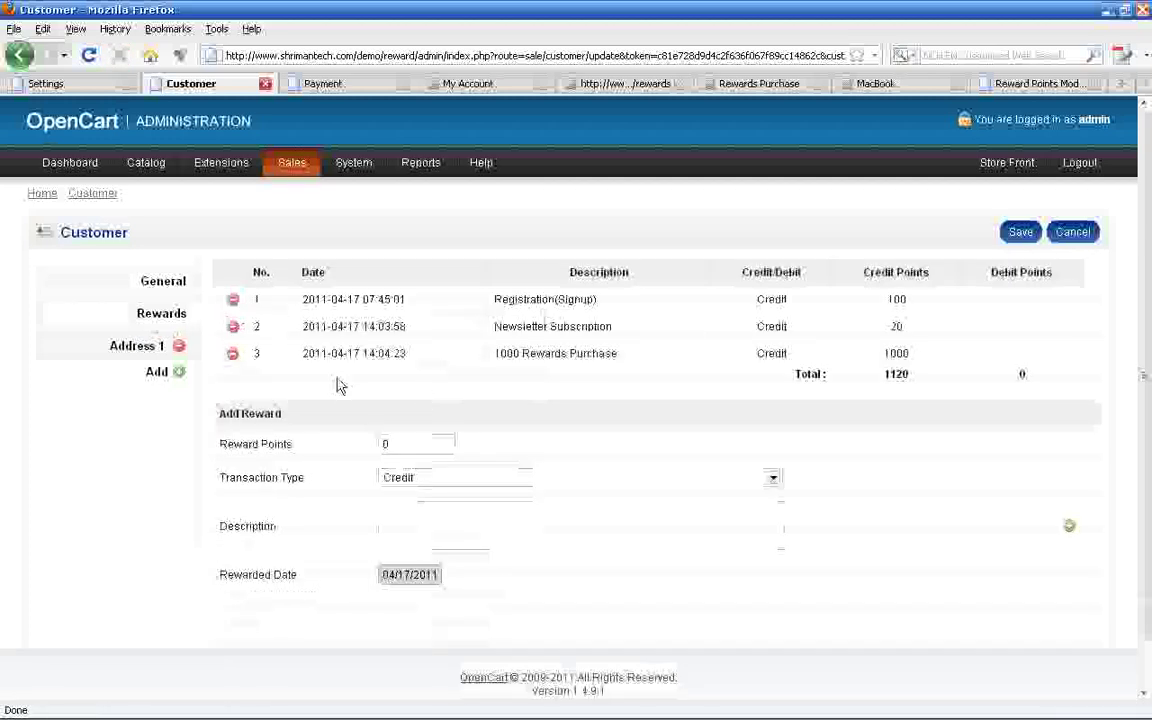
Set the new customer reward's transaction type to Credit and its reward points to 10
scroll(425, 390, down, 1)
click(484, 428)
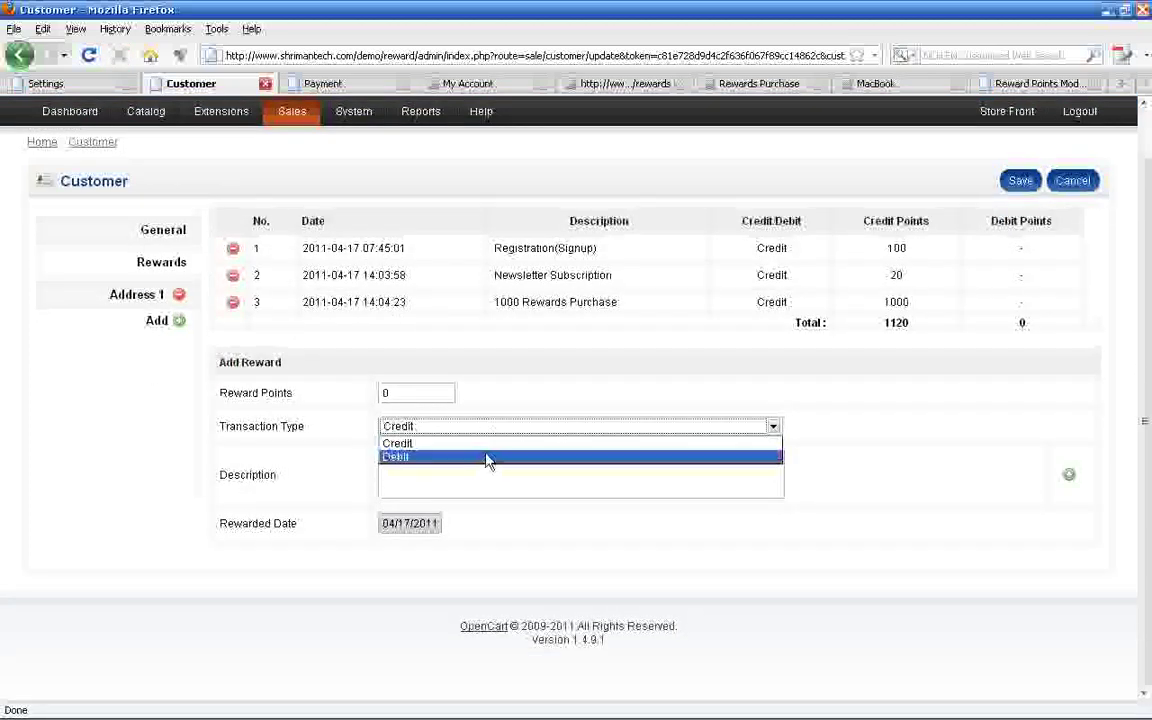
click(481, 442)
double_click(423, 393)
text(1000)
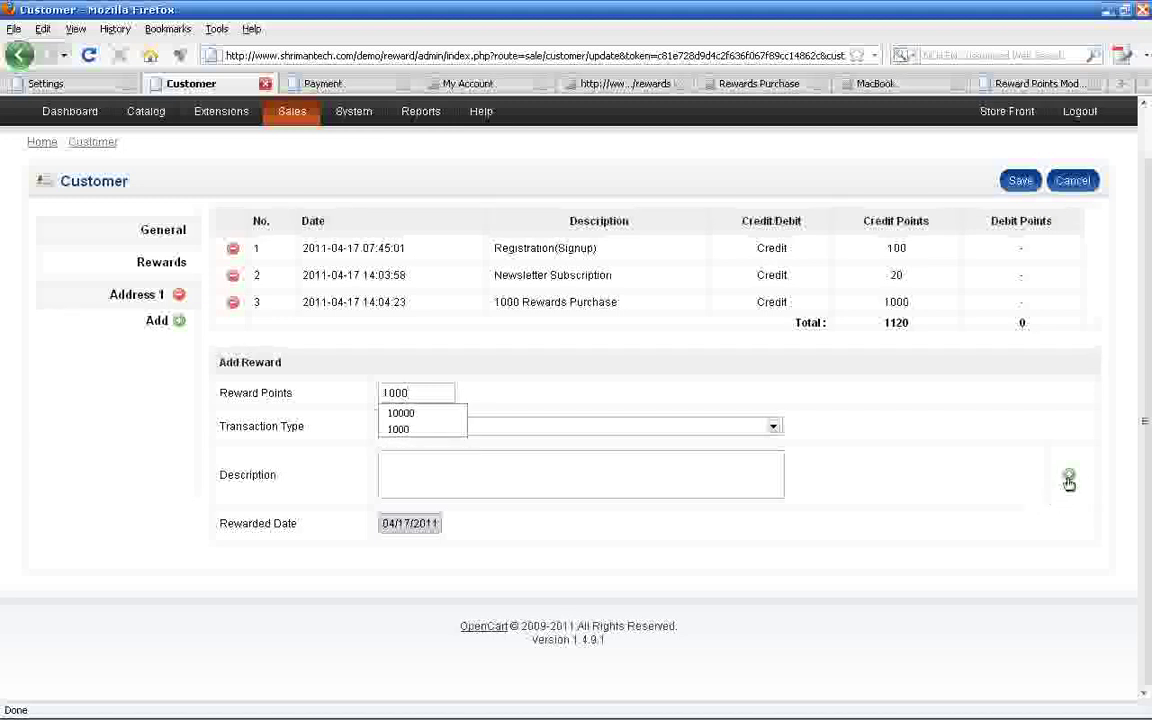
click(438, 394)
key(BackSpace)
key(BackSpace)
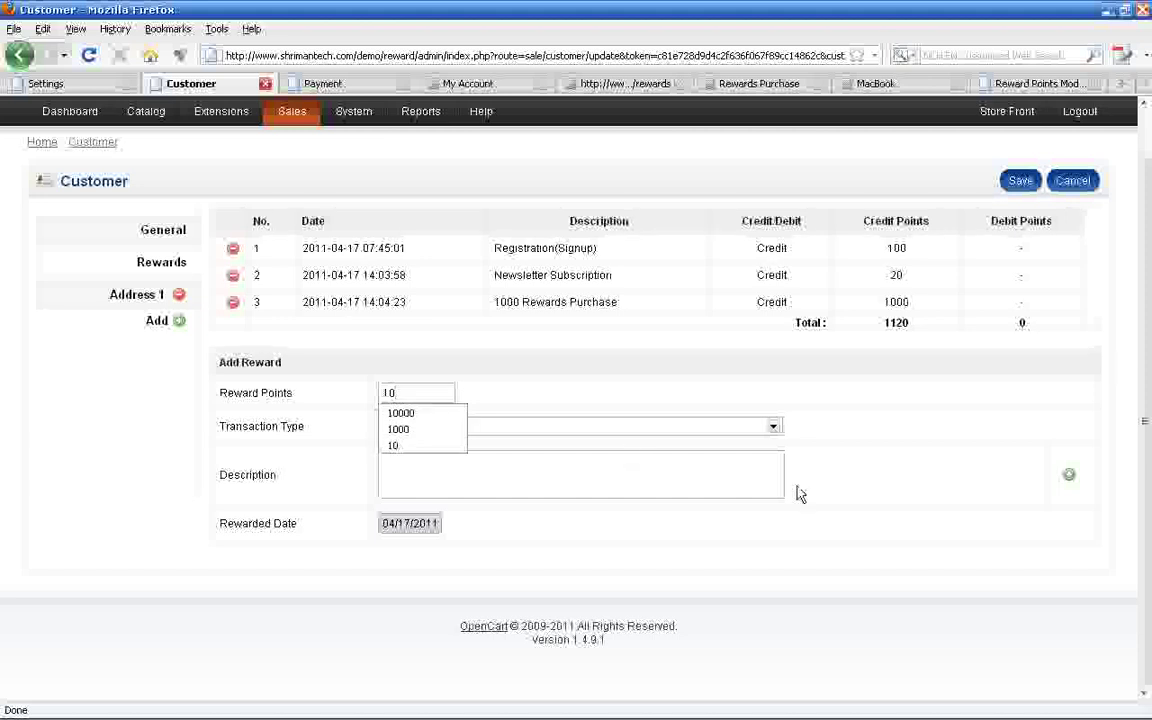
Add the reward with the description "sample credit" and save the customer record
click(1066, 473)
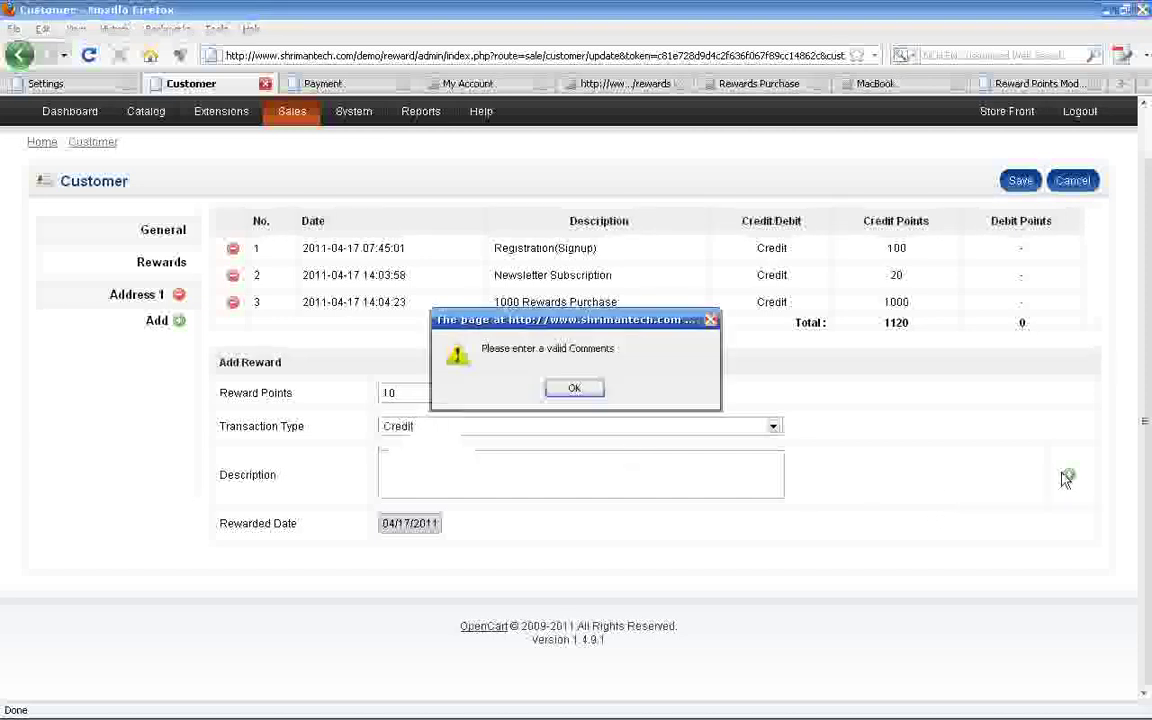
click(572, 390)
click(515, 470)
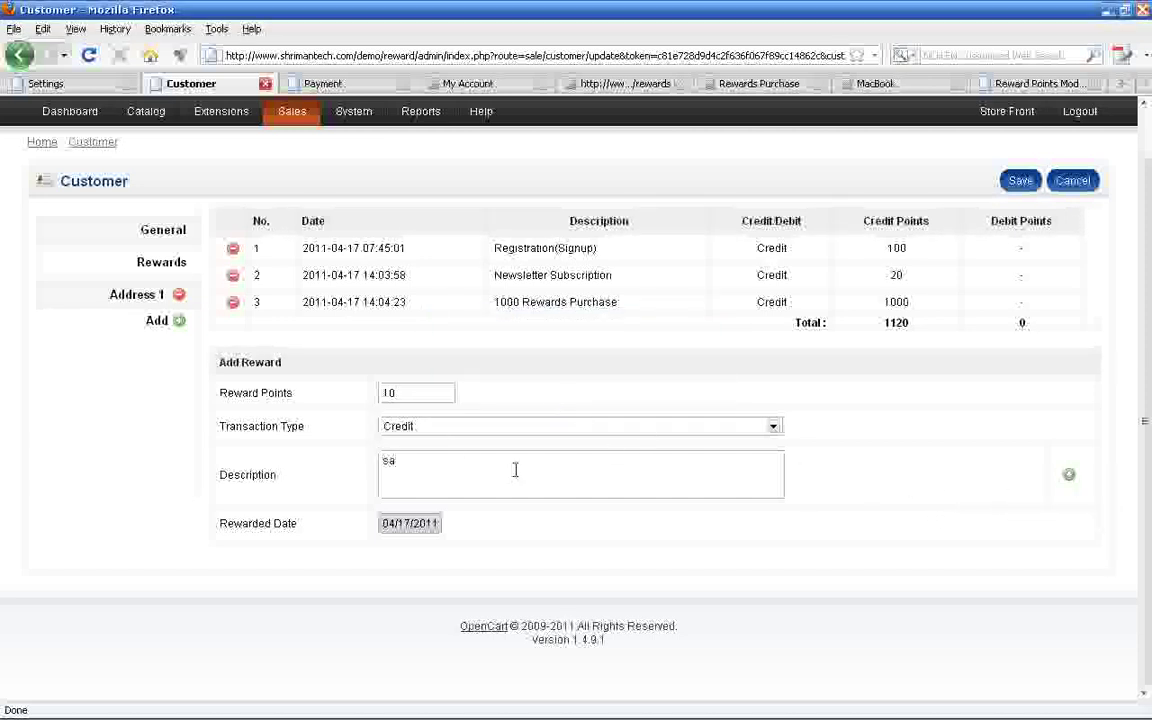
text(sample credit)
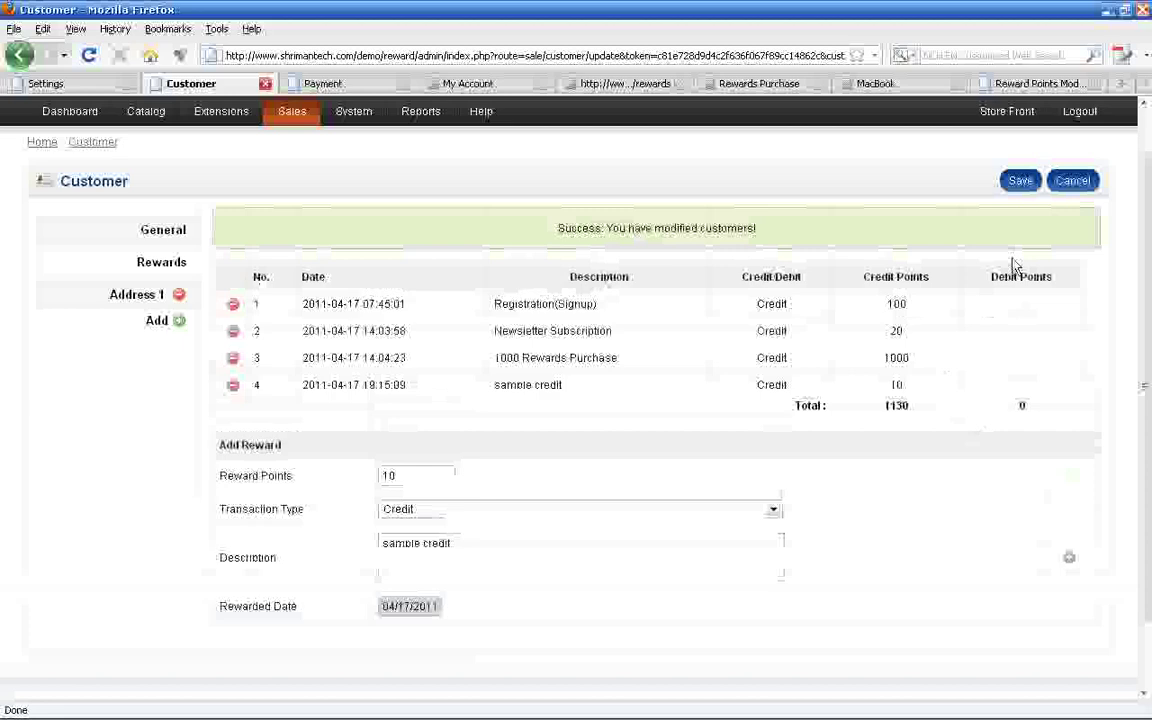
click(1020, 180)
Examine the Rewards Points entry in the list of payment methods under the admin extensions
click(293, 86)
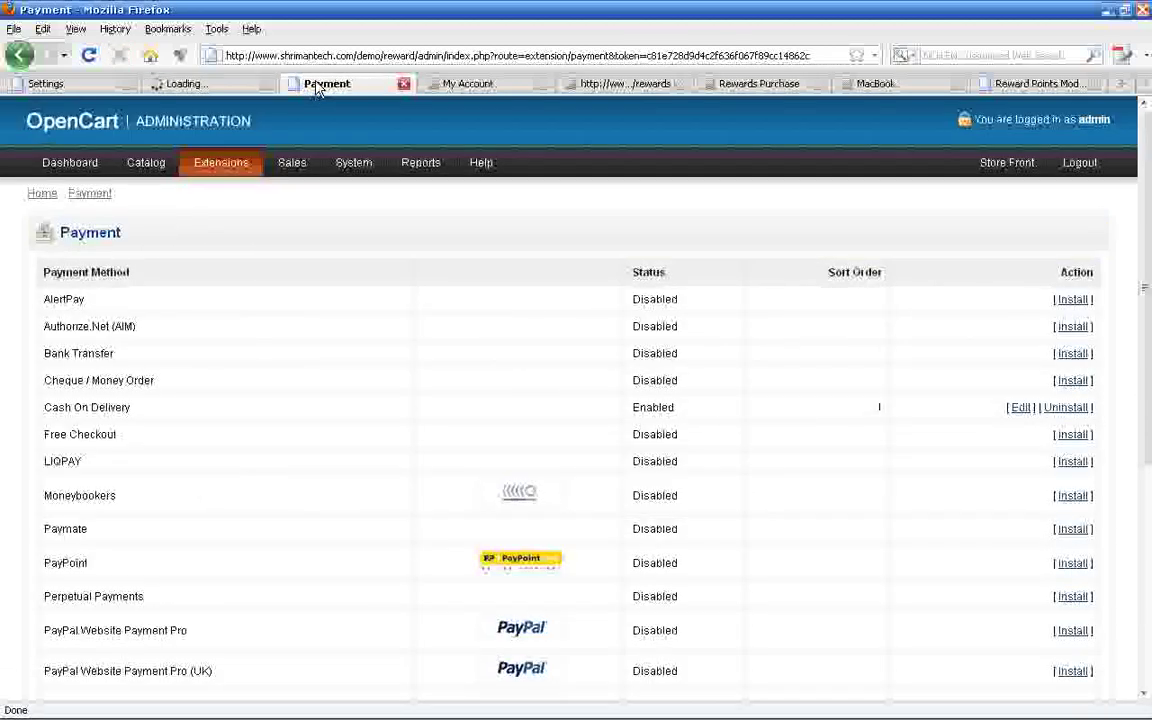
click(196, 84)
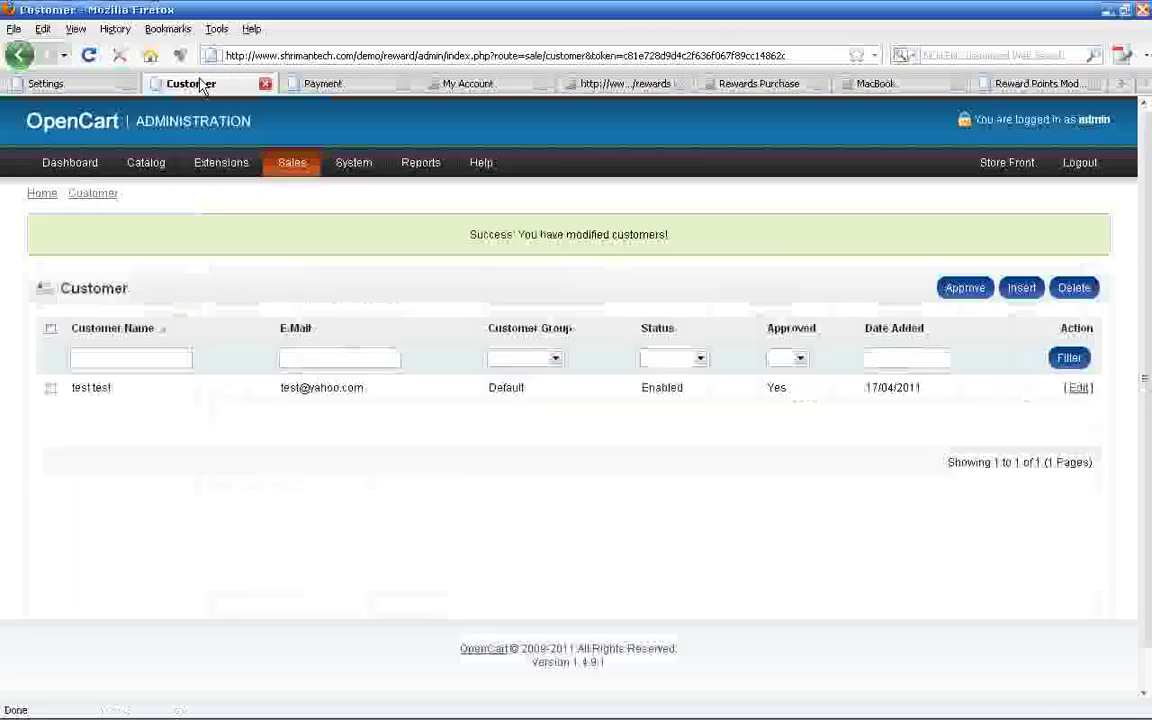
click(322, 88)
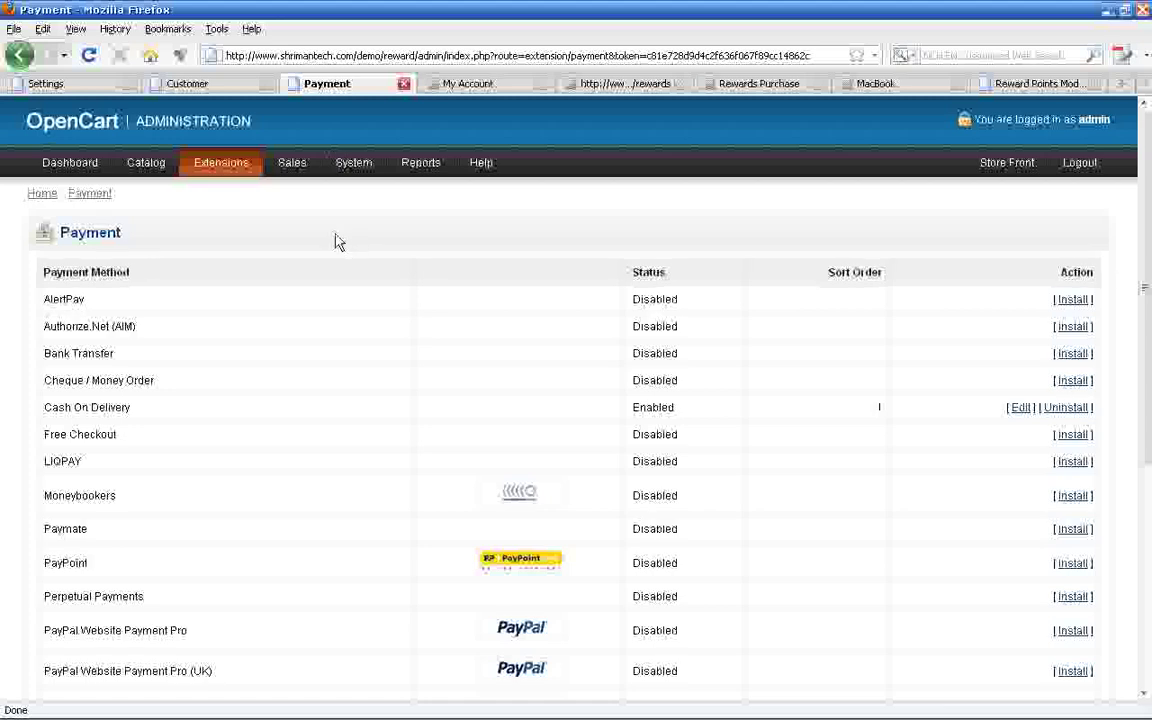
mouse_move(236, 170)
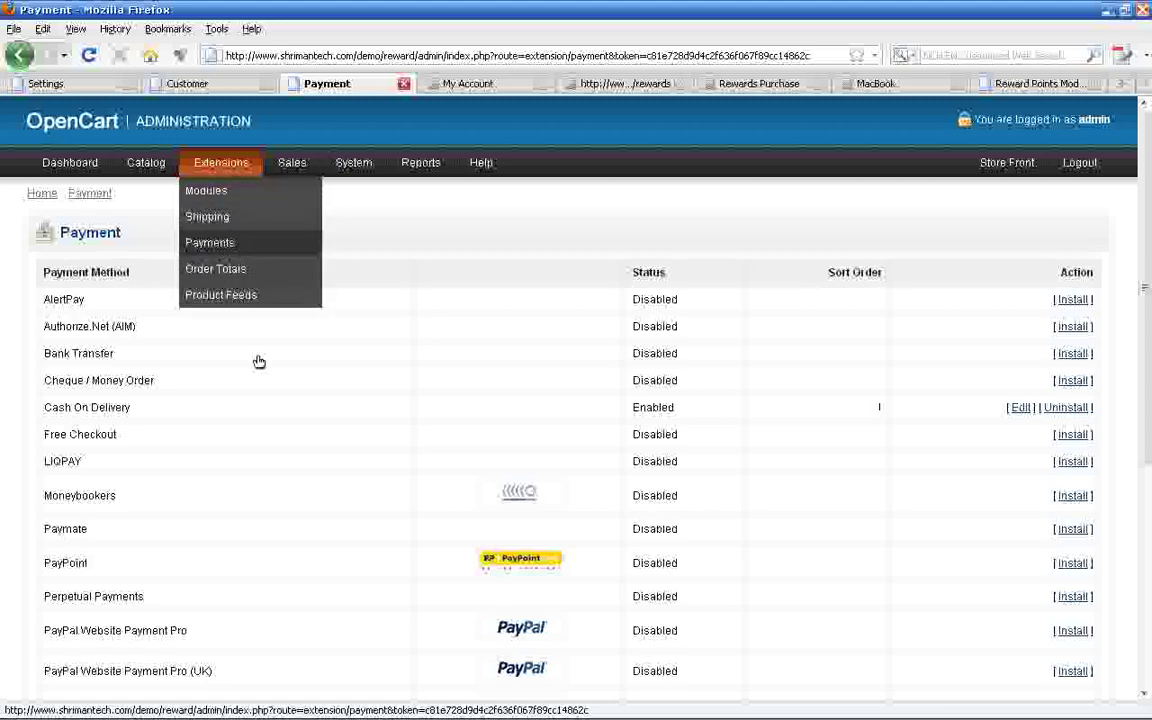
scroll(257, 365, down, 5)
drag(62, 452, 1104, 452)
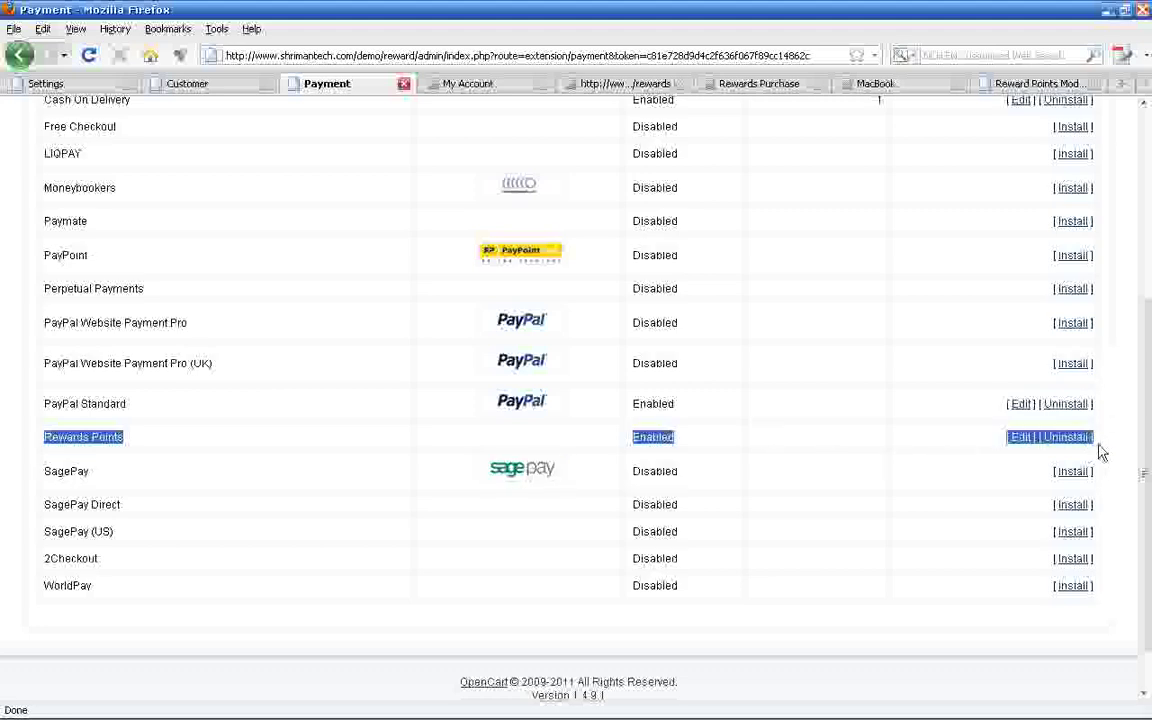
scroll(352, 507, up, 4)
scroll(267, 578, down, 2)
click(268, 578)
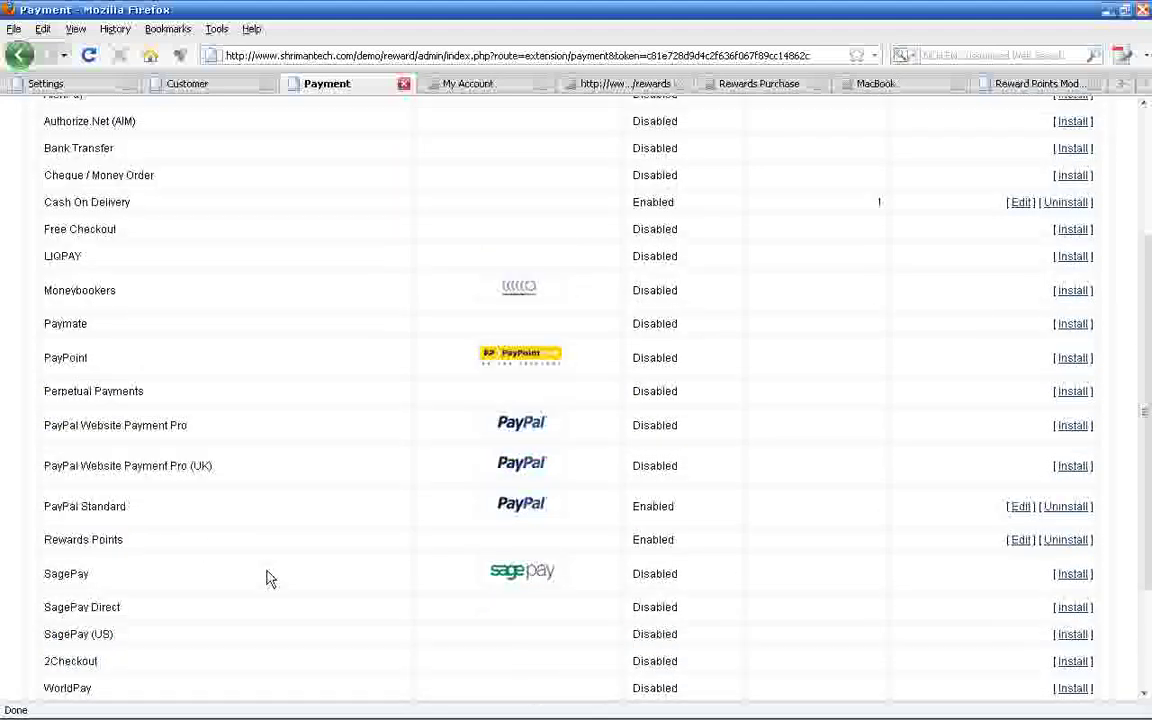
scroll(318, 422, up, 4)
Open the storefront's My Account page and examine the Rewards Details links, including My Reward Points
click(470, 84)
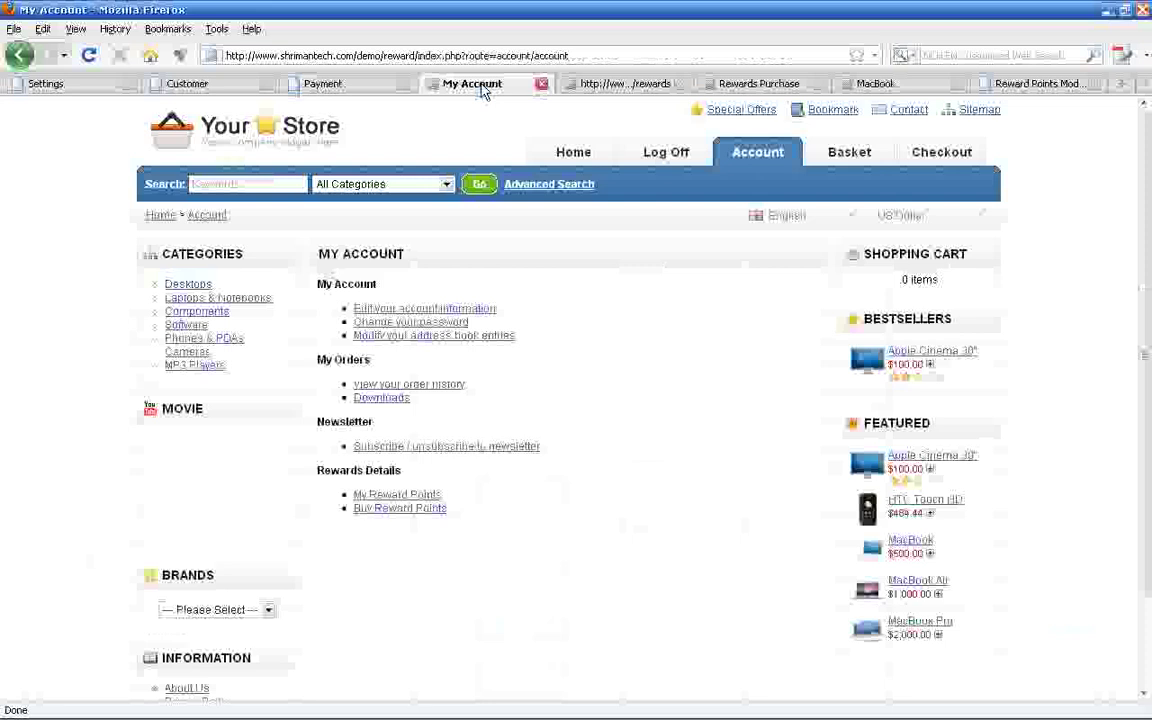
click(574, 152)
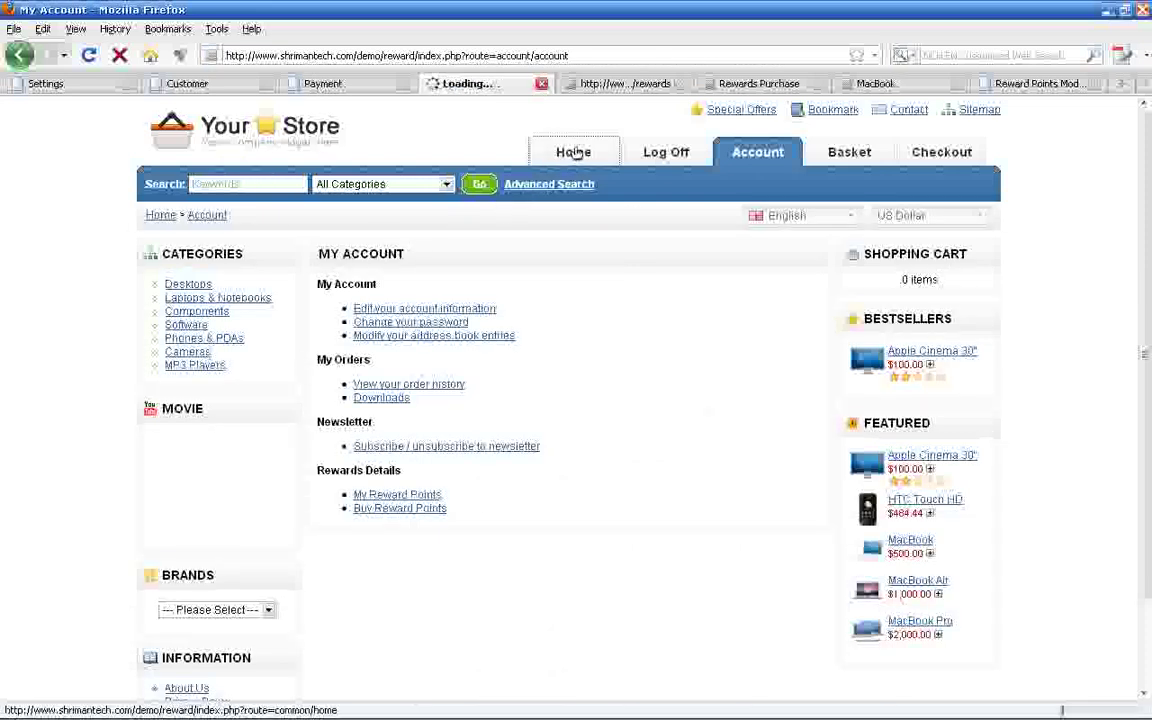
click(759, 152)
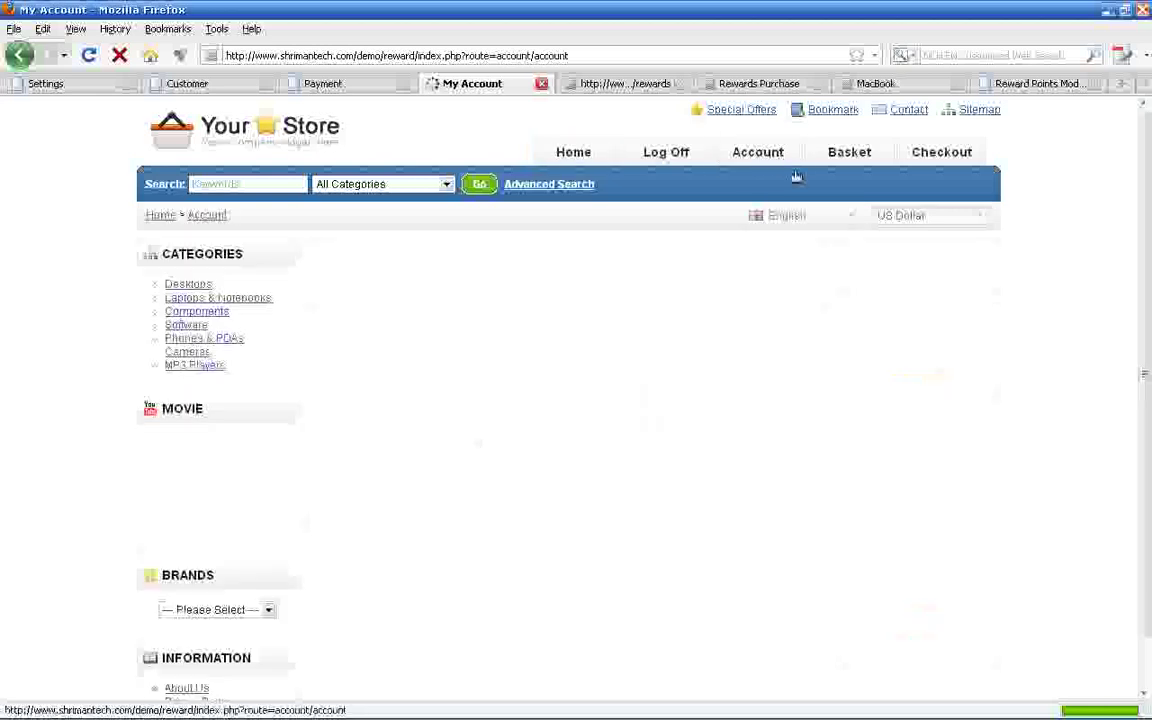
scroll(797, 226, down, 1)
drag(475, 478, 319, 427)
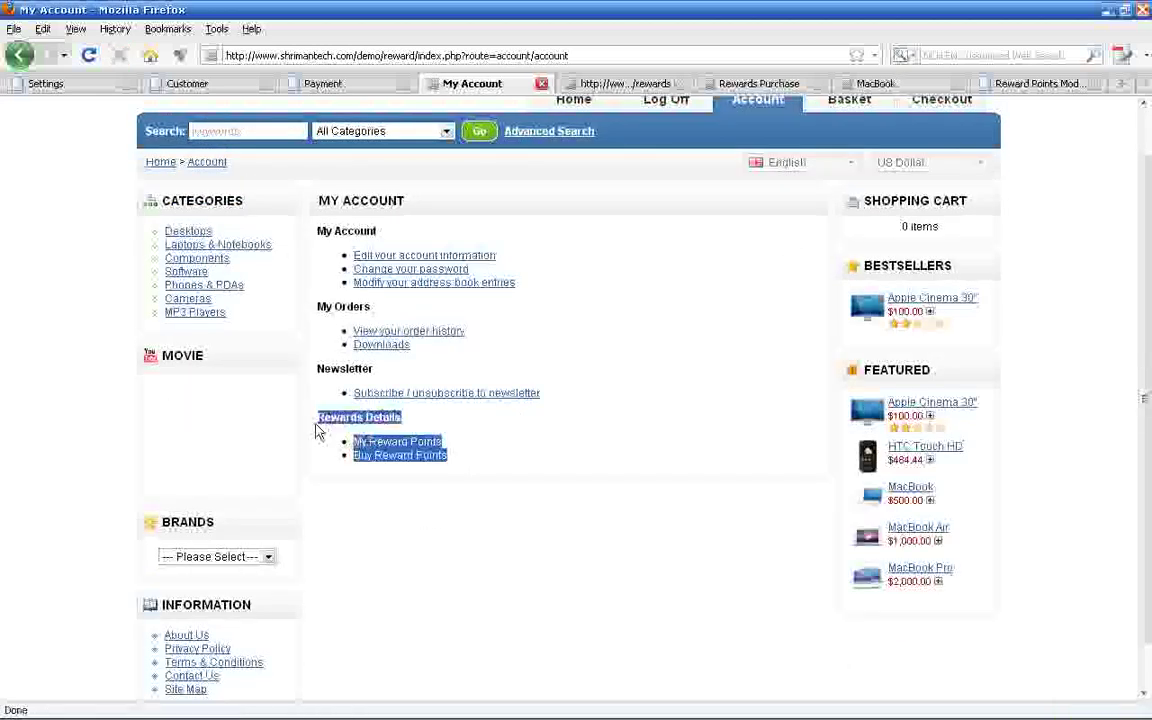
click(470, 468)
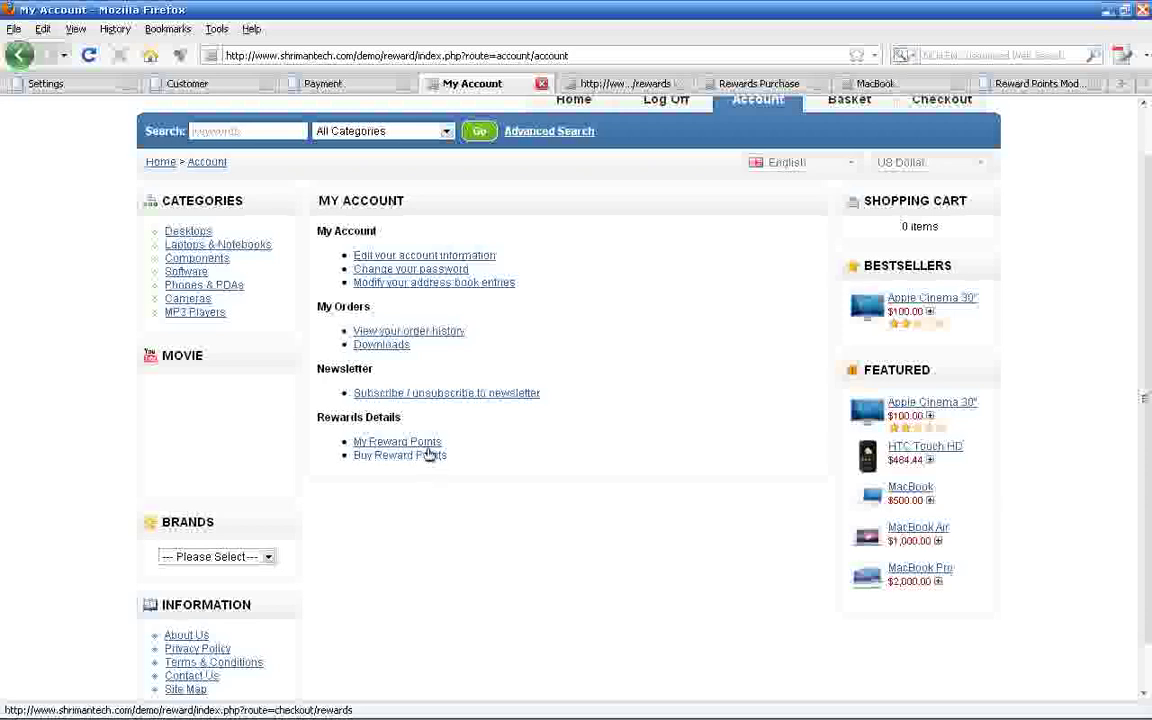
drag(470, 445, 356, 443)
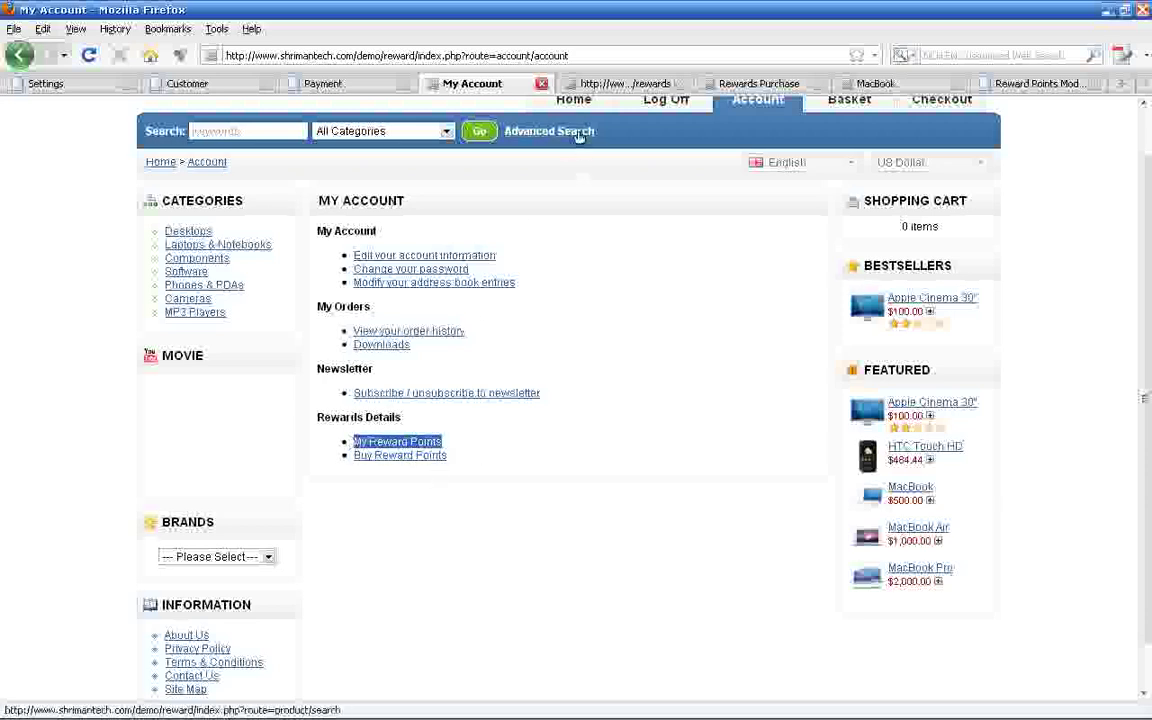
Examine the reward points balance and the credit and debit history on the storefront's My Rewards Points page
click(605, 84)
scroll(495, 443, down, 2)
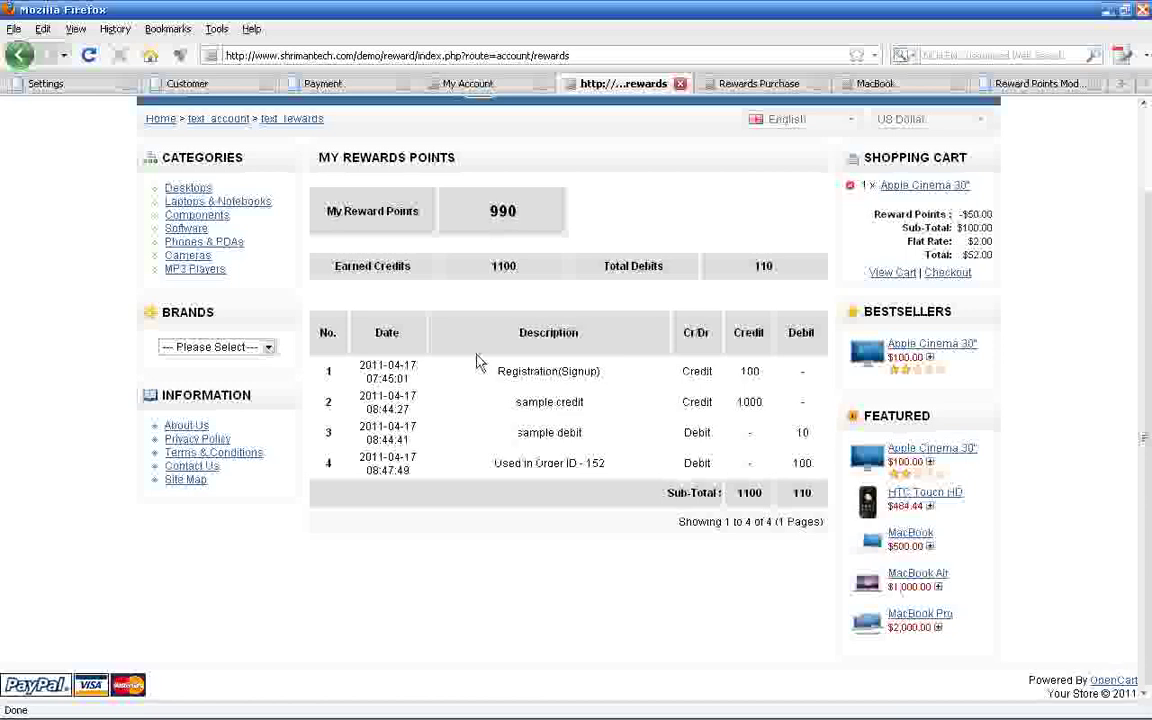
drag(302, 196, 527, 213)
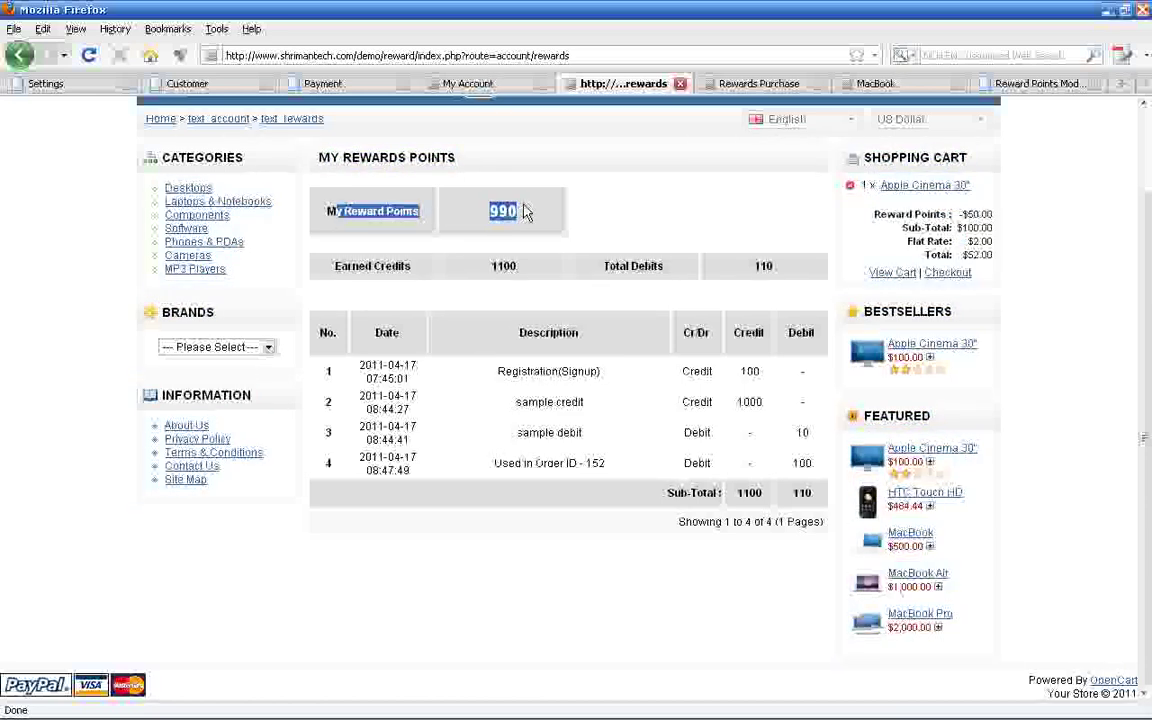
click(545, 360)
scroll(655, 304, up, 2)
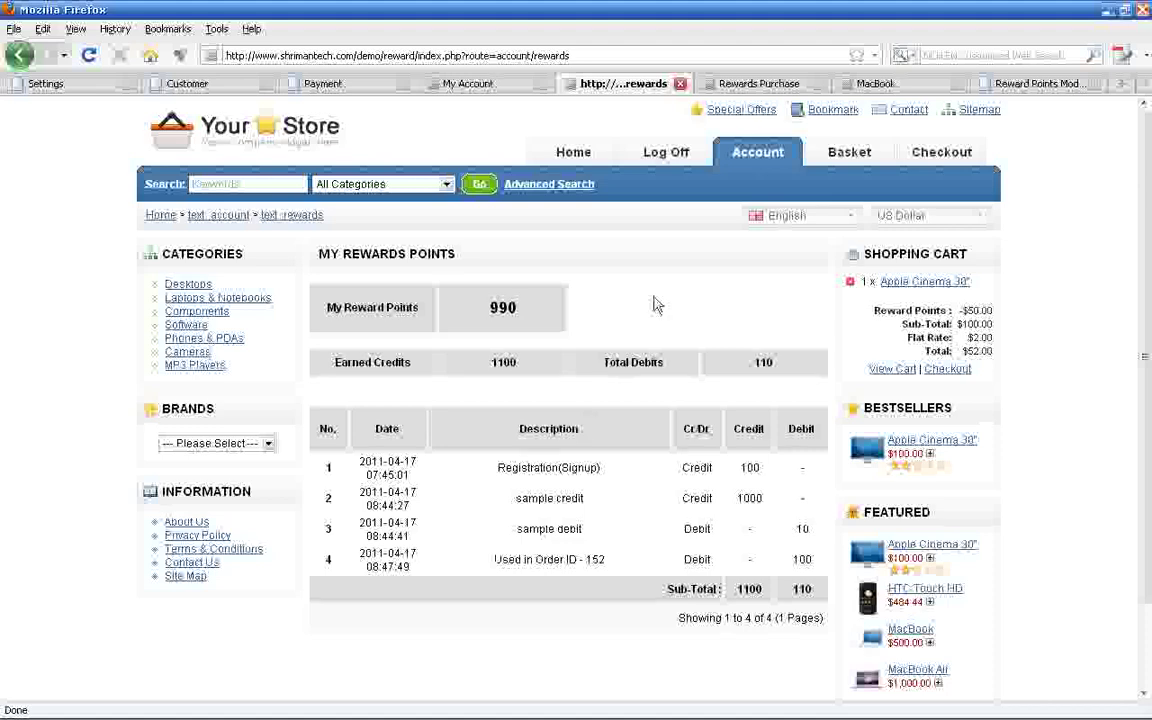
Examine the two reward packages offered on the storefront's Rewards Purchase page
click(714, 86)
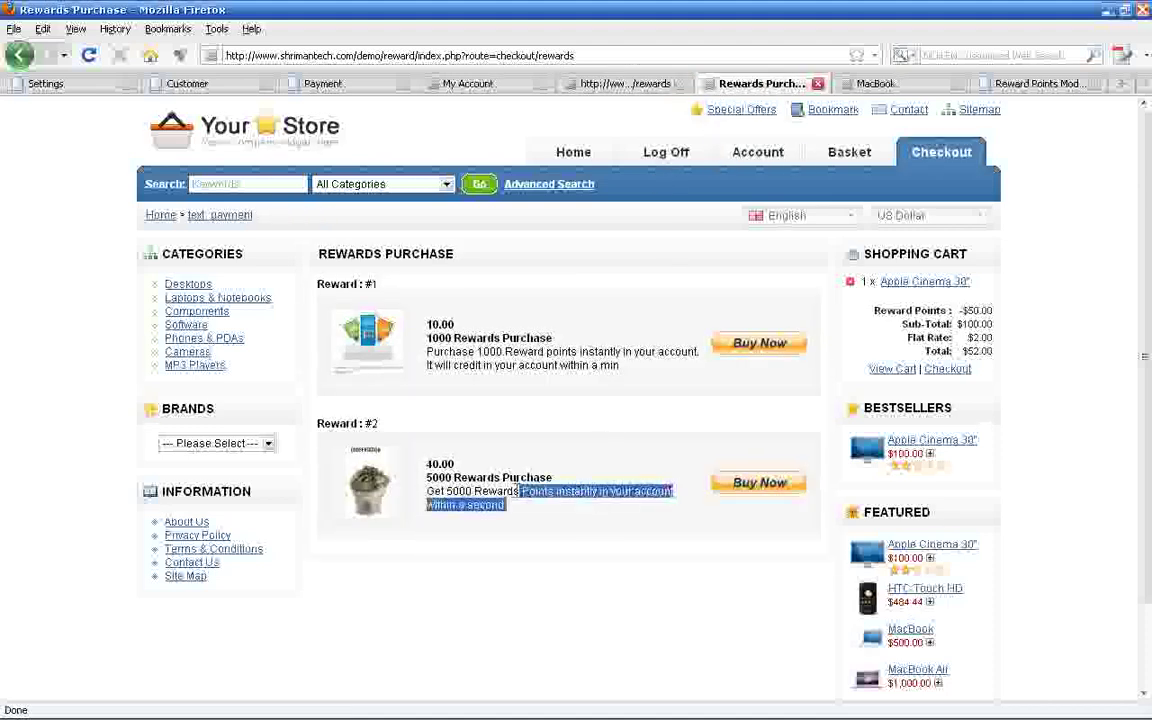
drag(518, 490, 353, 456)
click(437, 84)
click(625, 84)
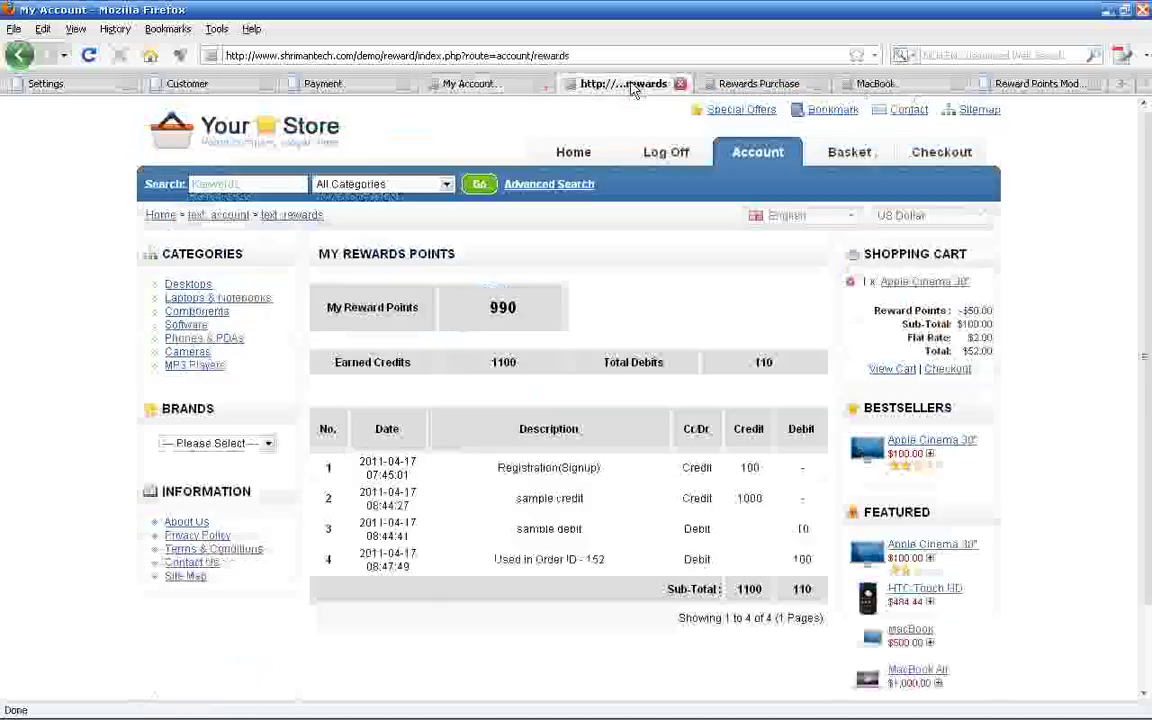
click(755, 84)
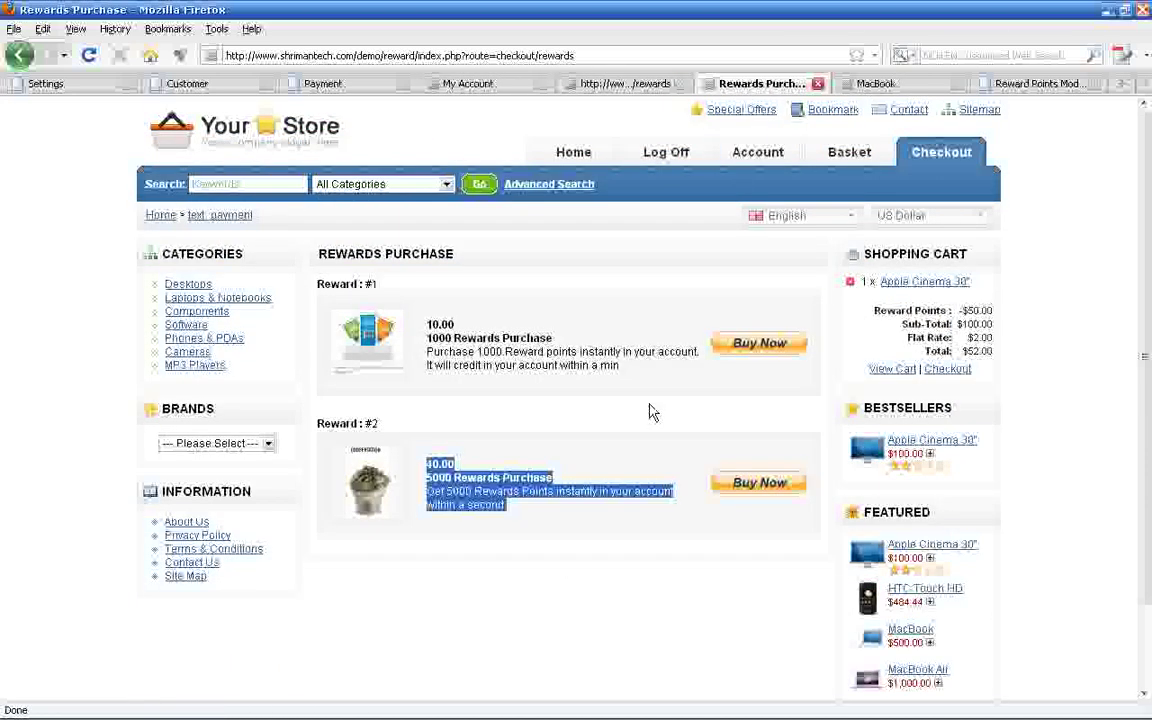
click(537, 461)
View the MacBook product page with its cart summary, and return to the Reward Points Module product page
click(876, 84)
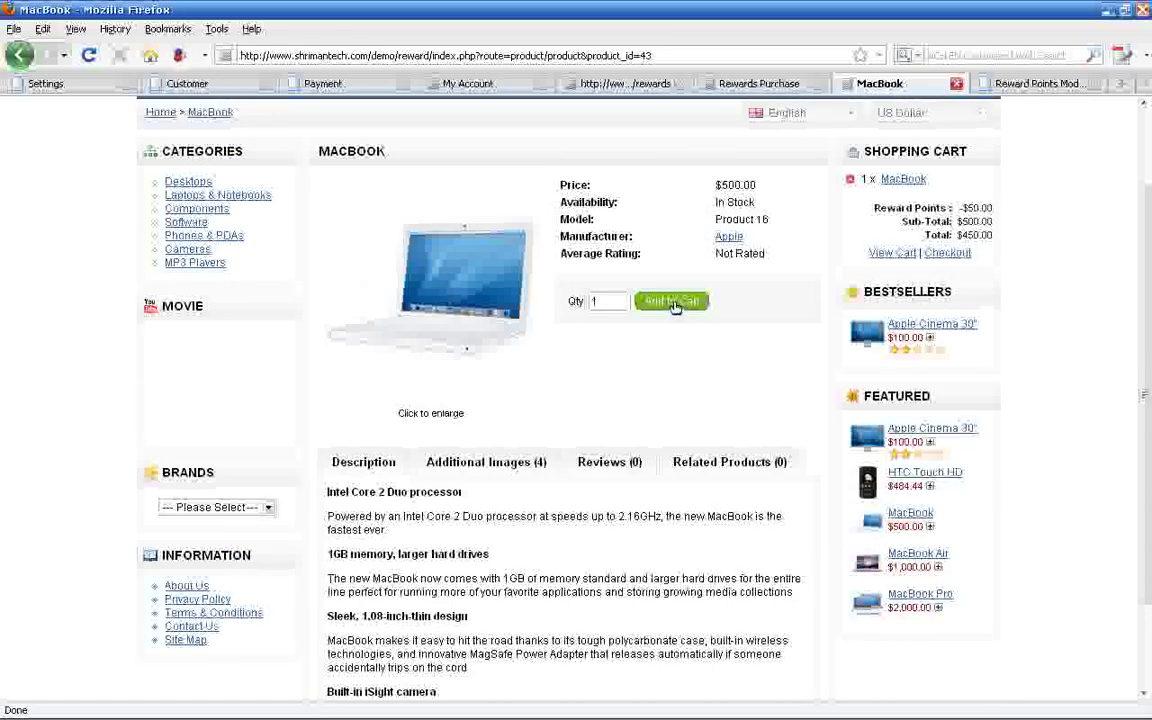
click(1037, 84)
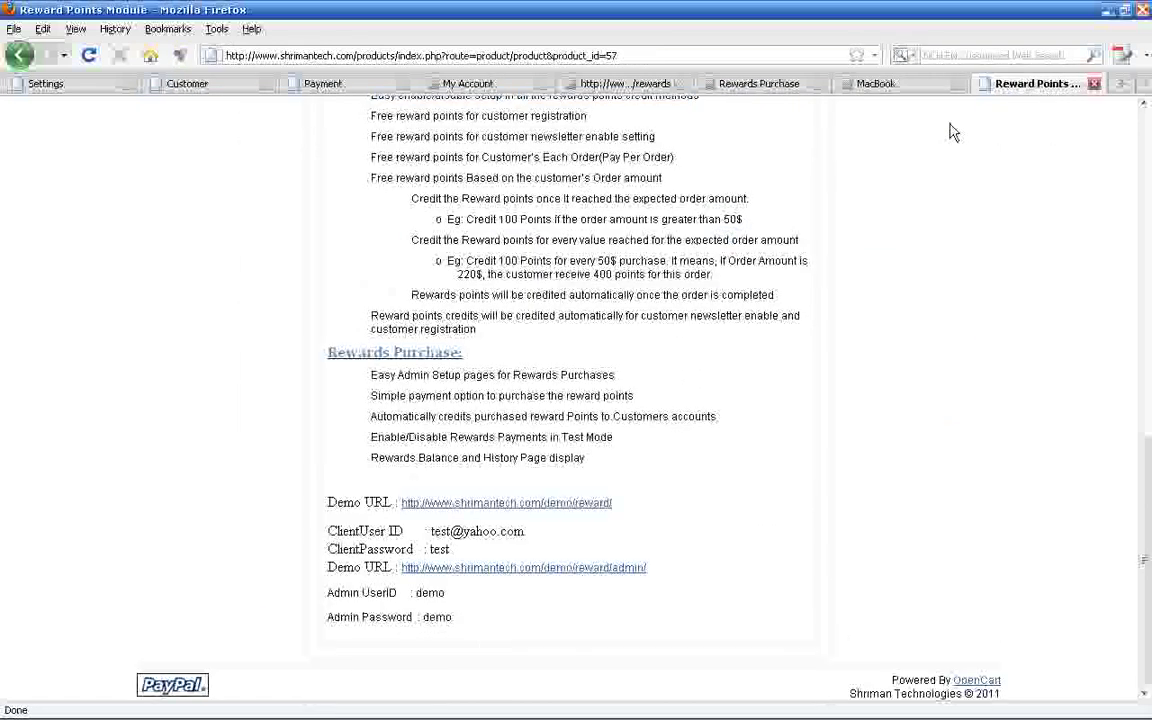
Start the checkout from the MacBook product page and continue with the existing address book entry as the payment address
click(876, 84)
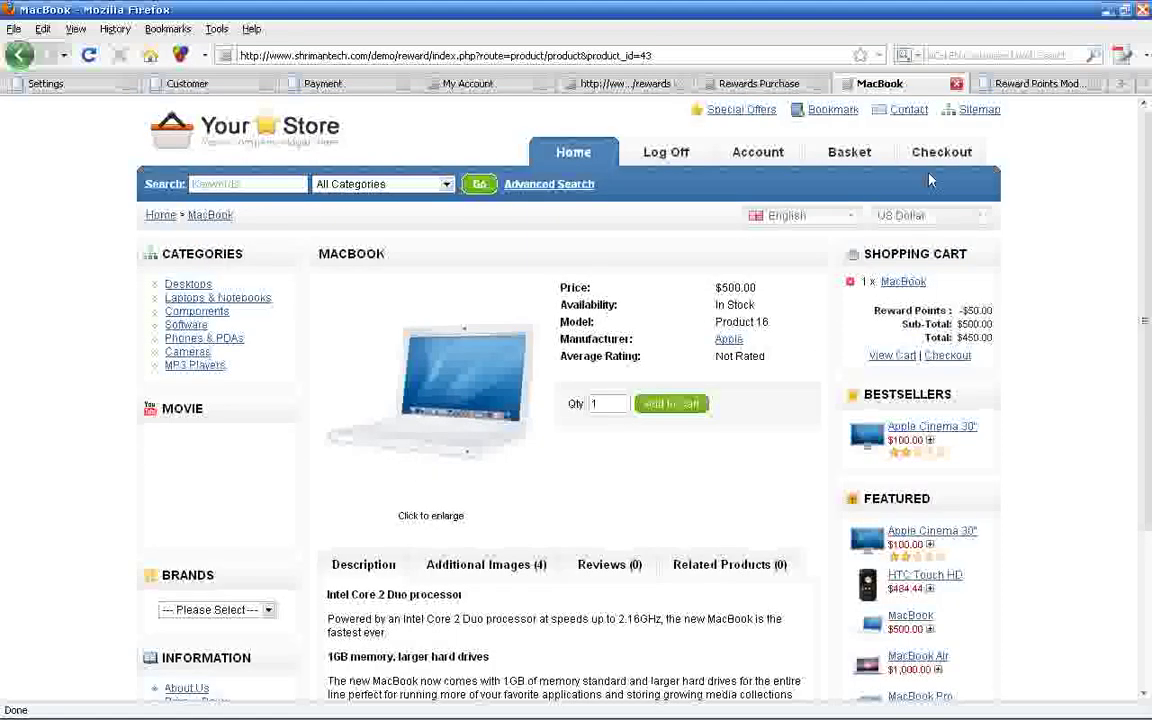
click(935, 156)
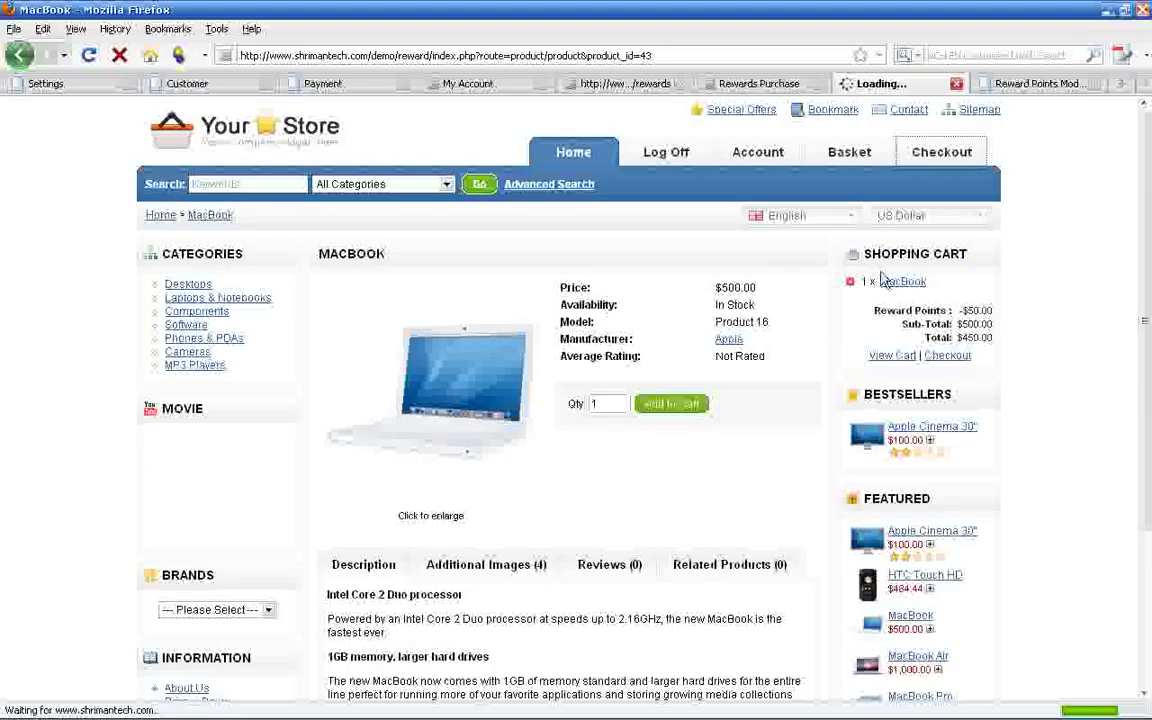
scroll(779, 394, down, 1)
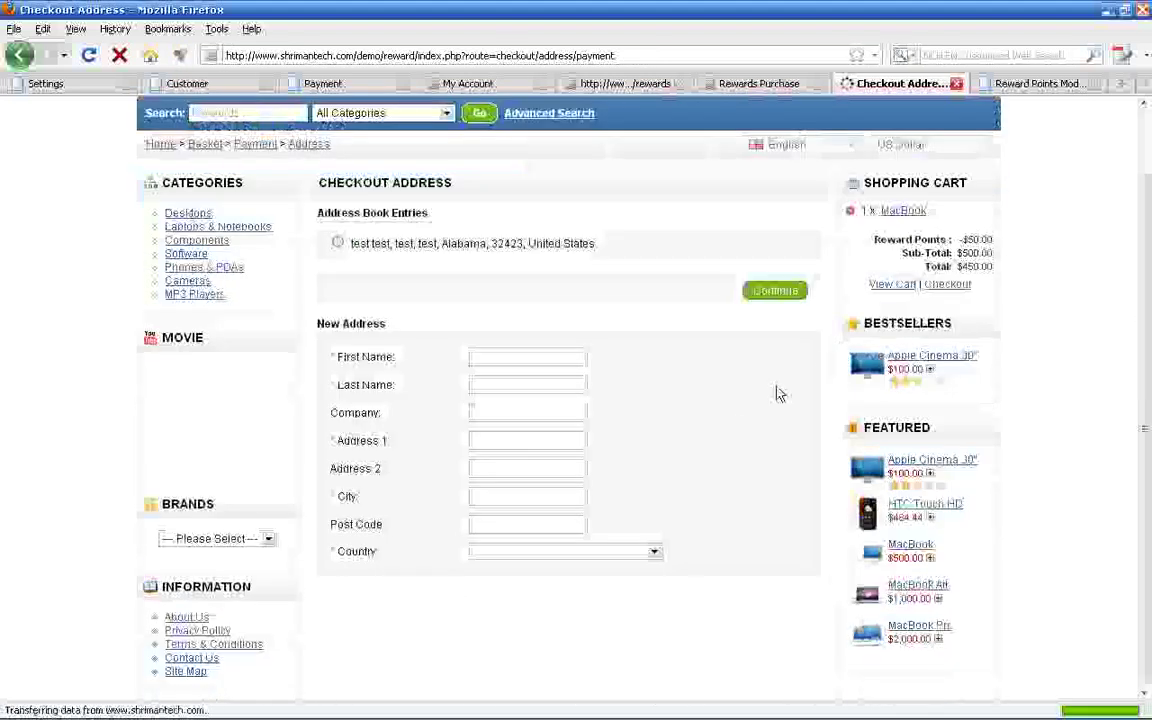
click(578, 246)
click(786, 291)
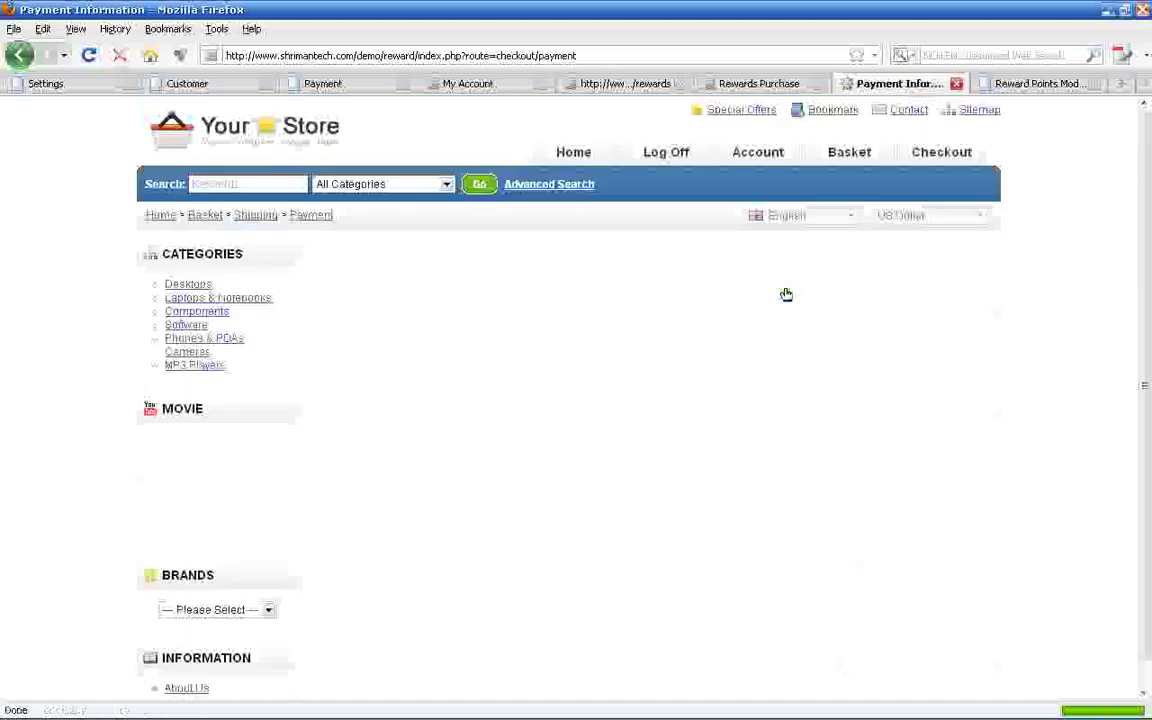
Try to pay for the order with the Use Reward Points payment method, agreeing to the Terms & Conditions
scroll(490, 462, down, 2)
drag(490, 462, 340, 467)
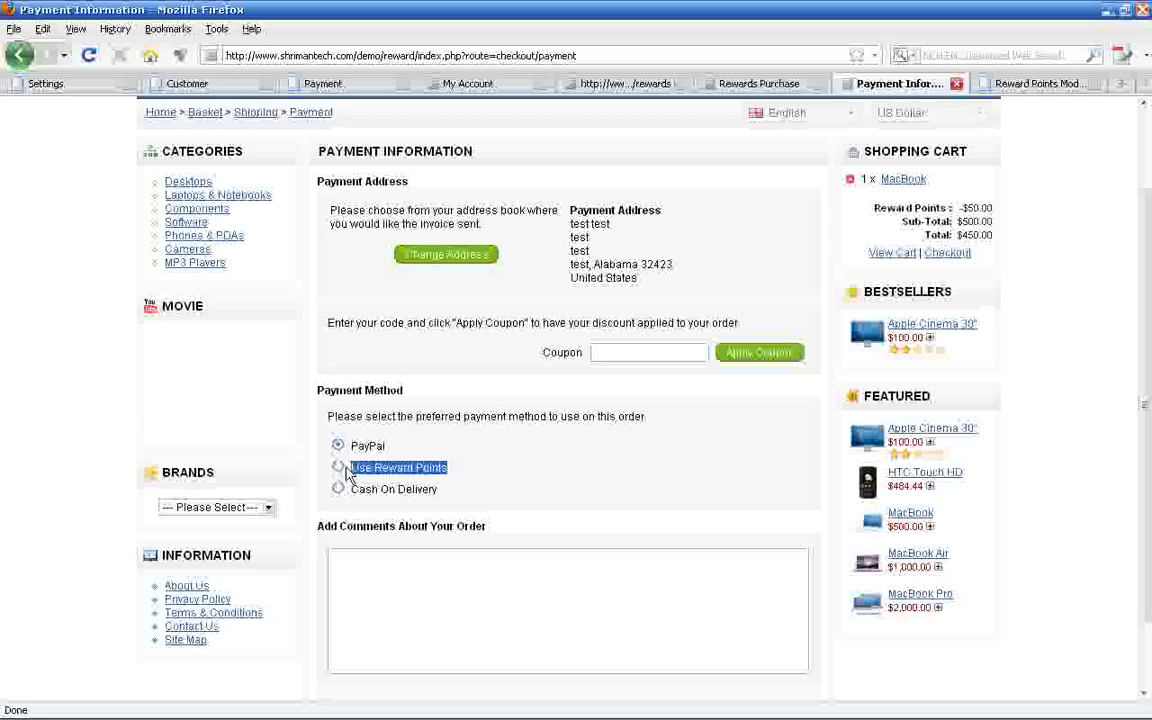
click(474, 487)
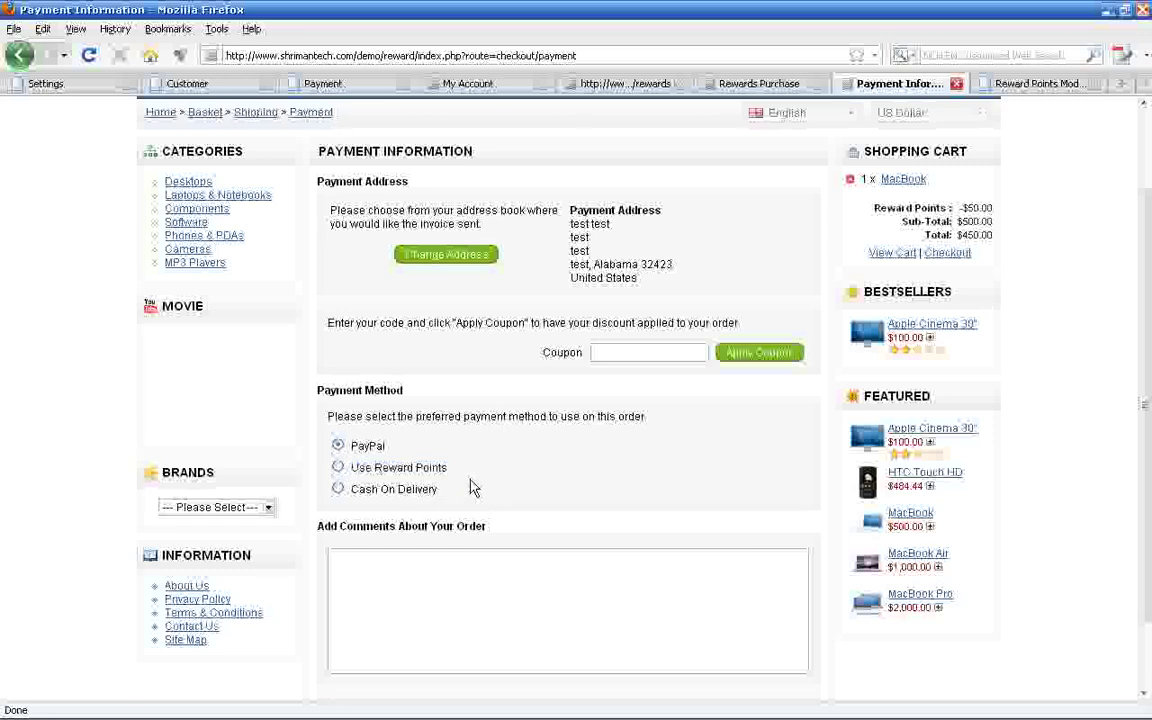
click(338, 488)
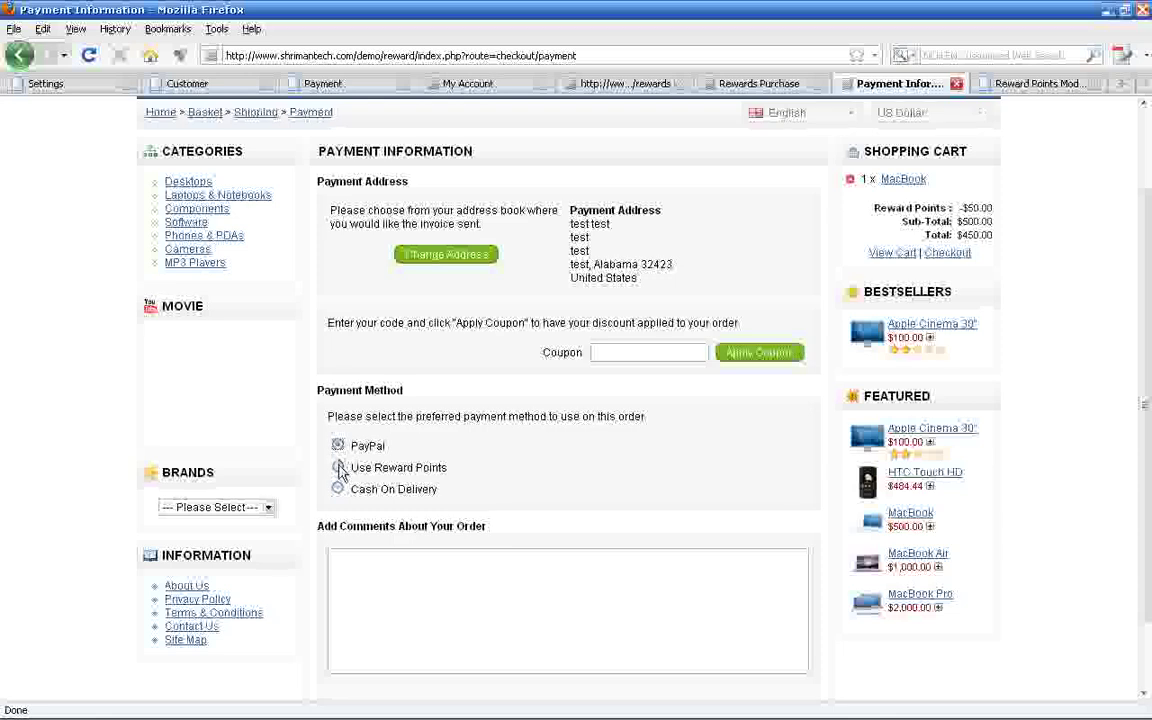
click(338, 468)
scroll(460, 476, down, 2)
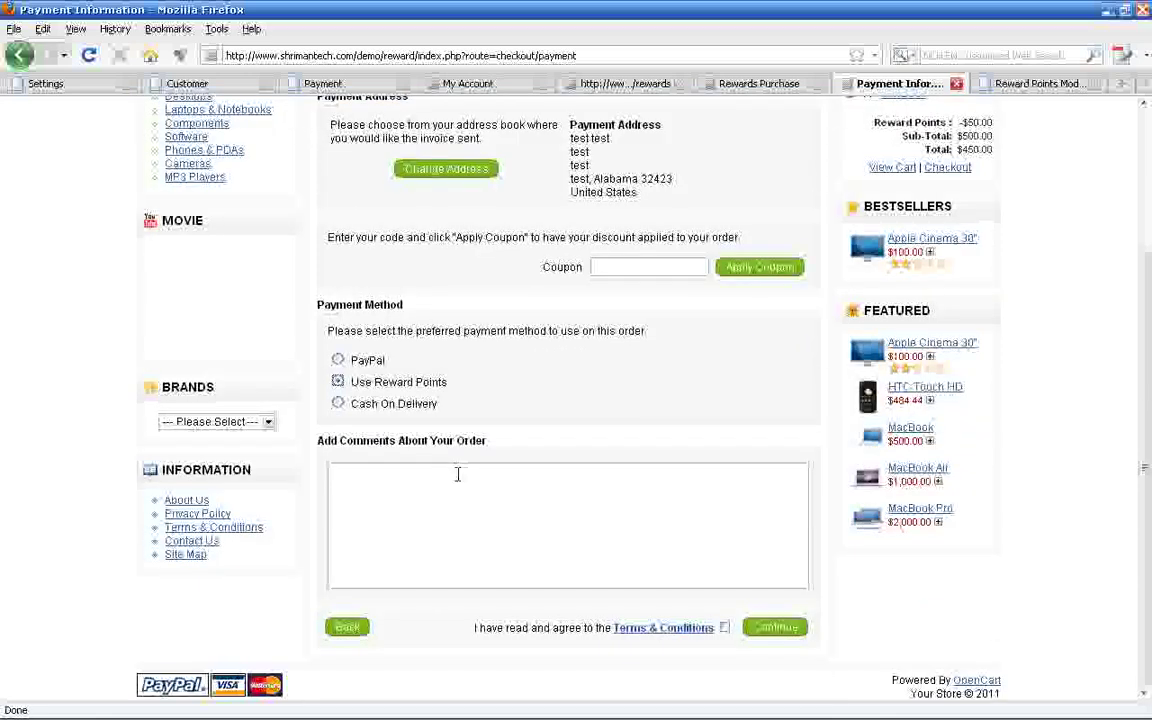
click(395, 385)
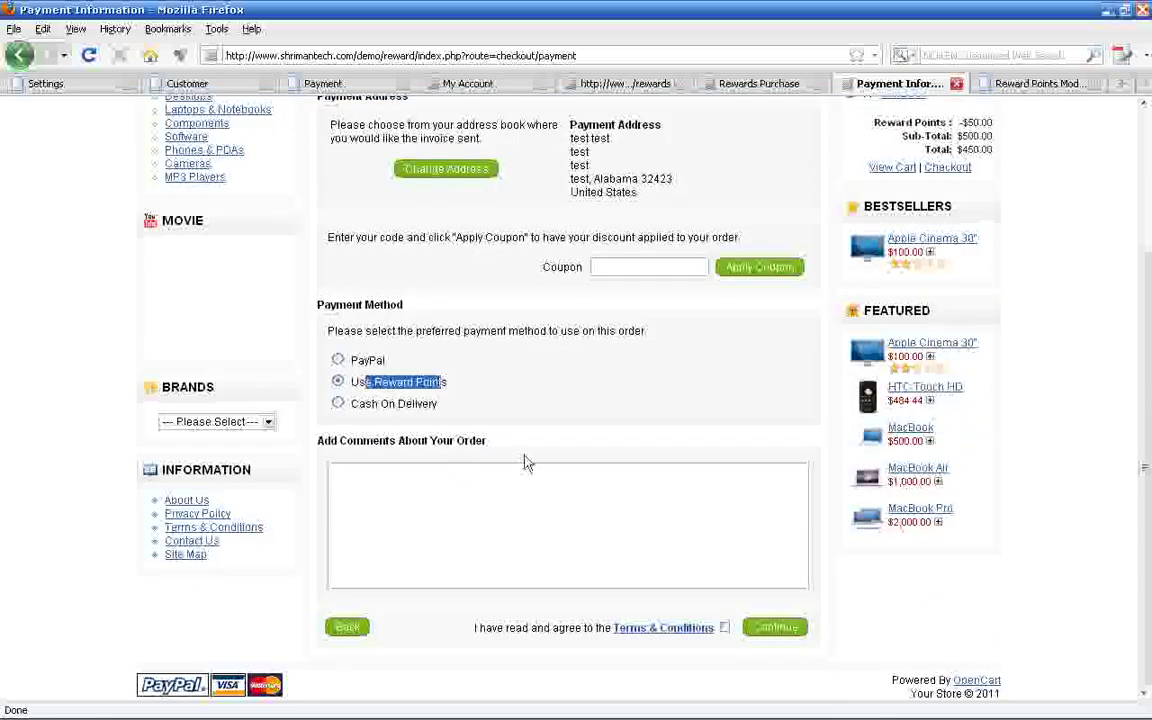
click(550, 442)
click(725, 627)
click(762, 628)
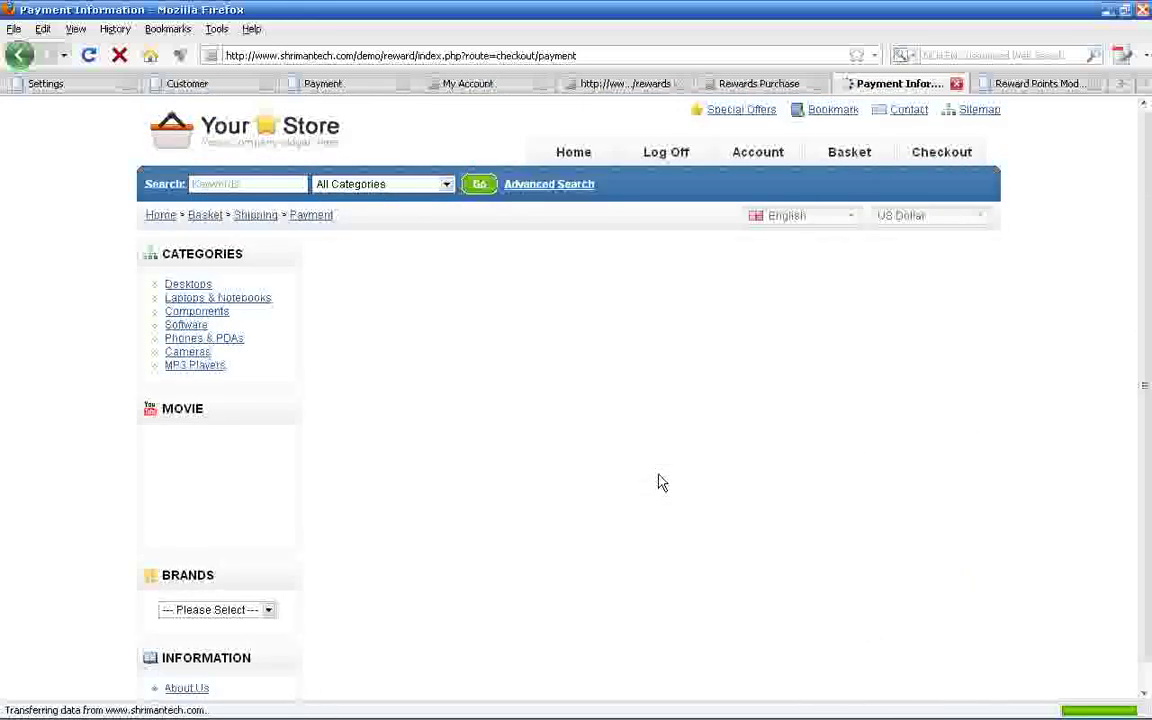
Review the reward points message, switch the payment method to PayPal and continue to the checkout confirmation
drag(652, 289, 432, 262)
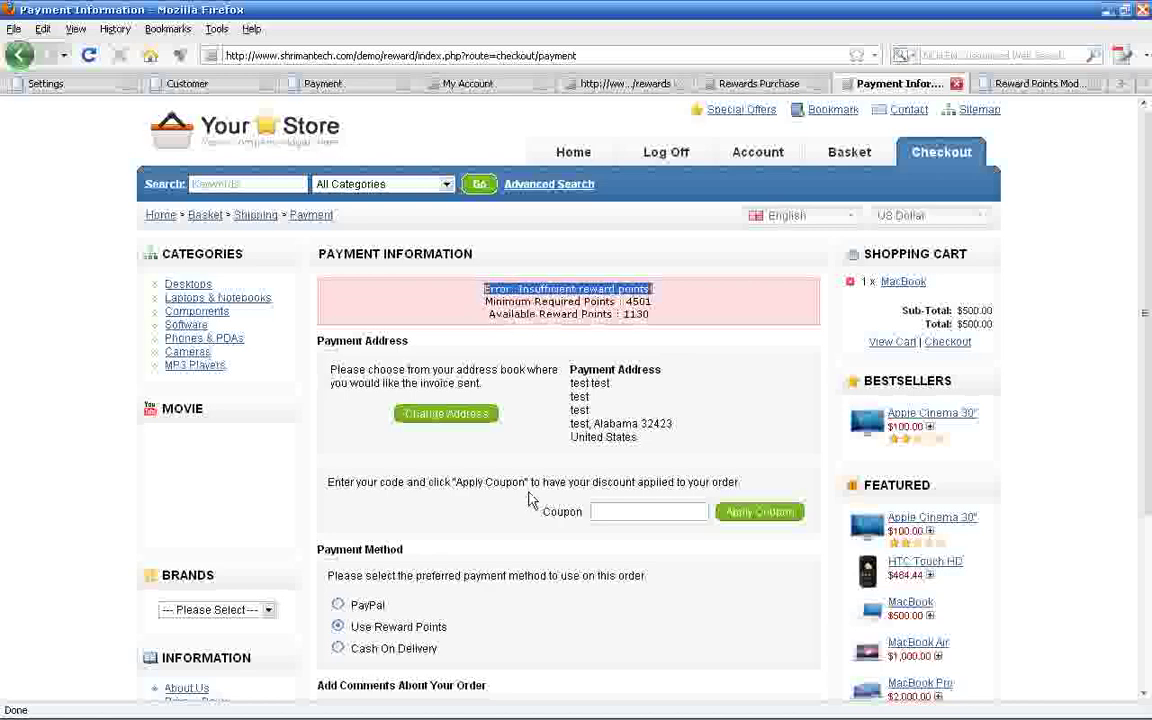
scroll(530, 500, down, 2)
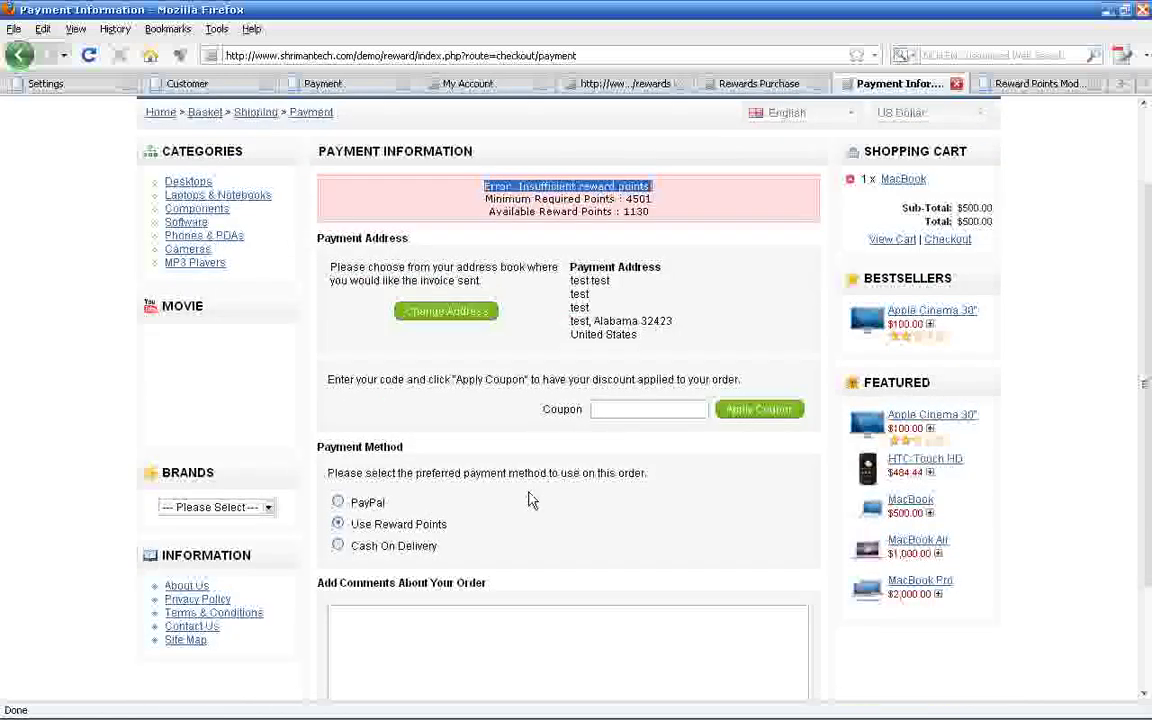
click(530, 499)
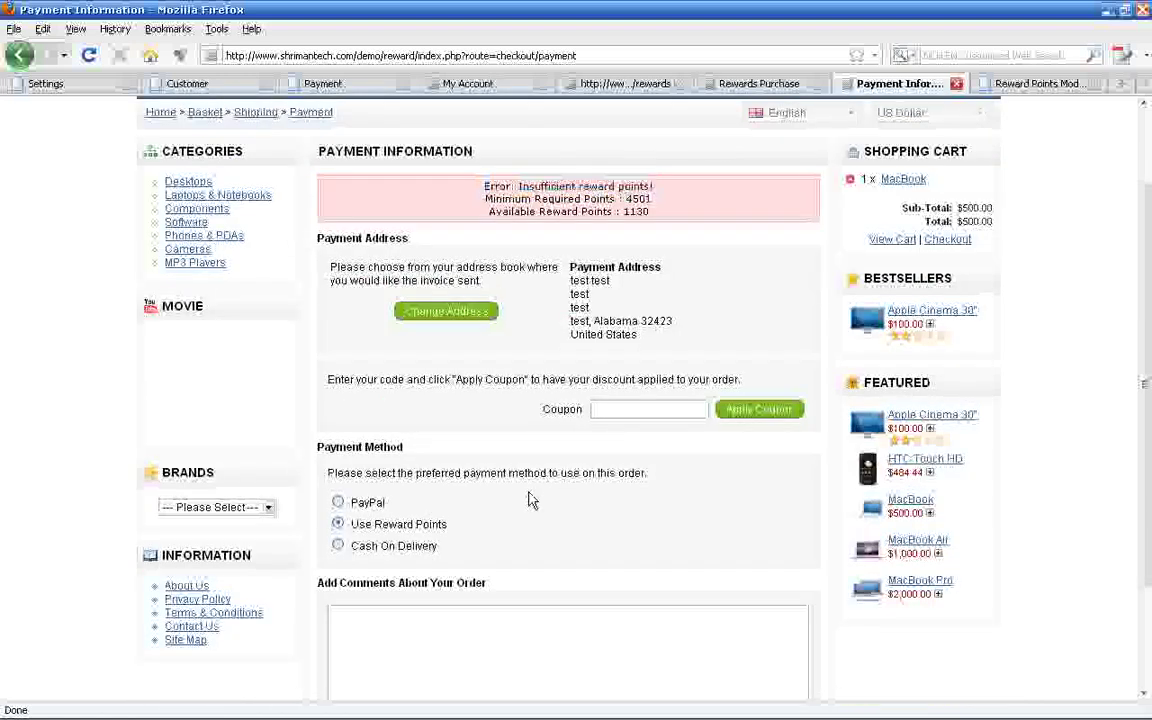
click(341, 506)
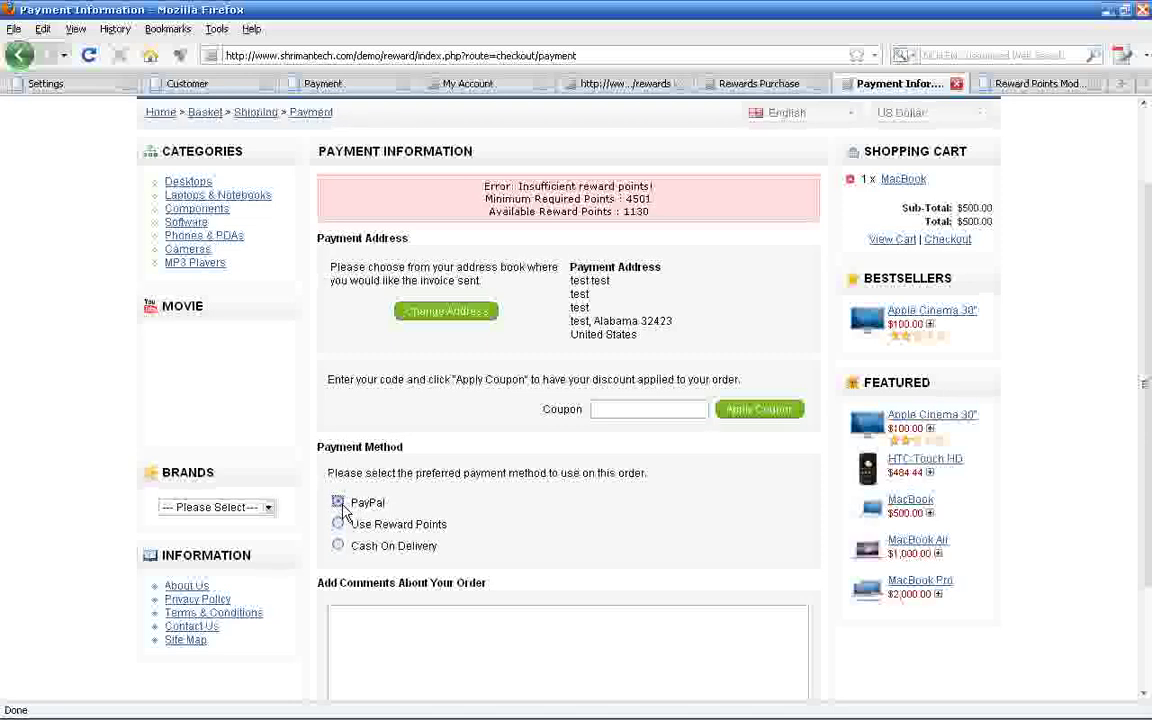
scroll(342, 505, down, 2)
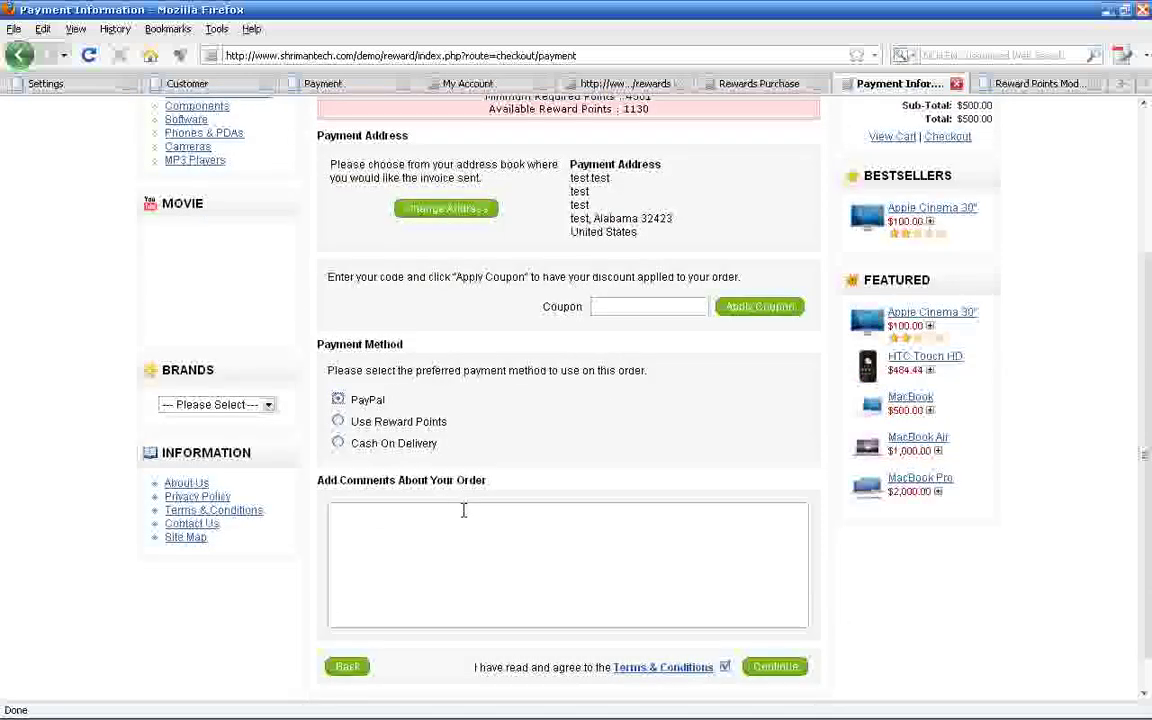
scroll(465, 509, up, 2)
scroll(547, 229, down, 2)
drag(475, 437, 354, 404)
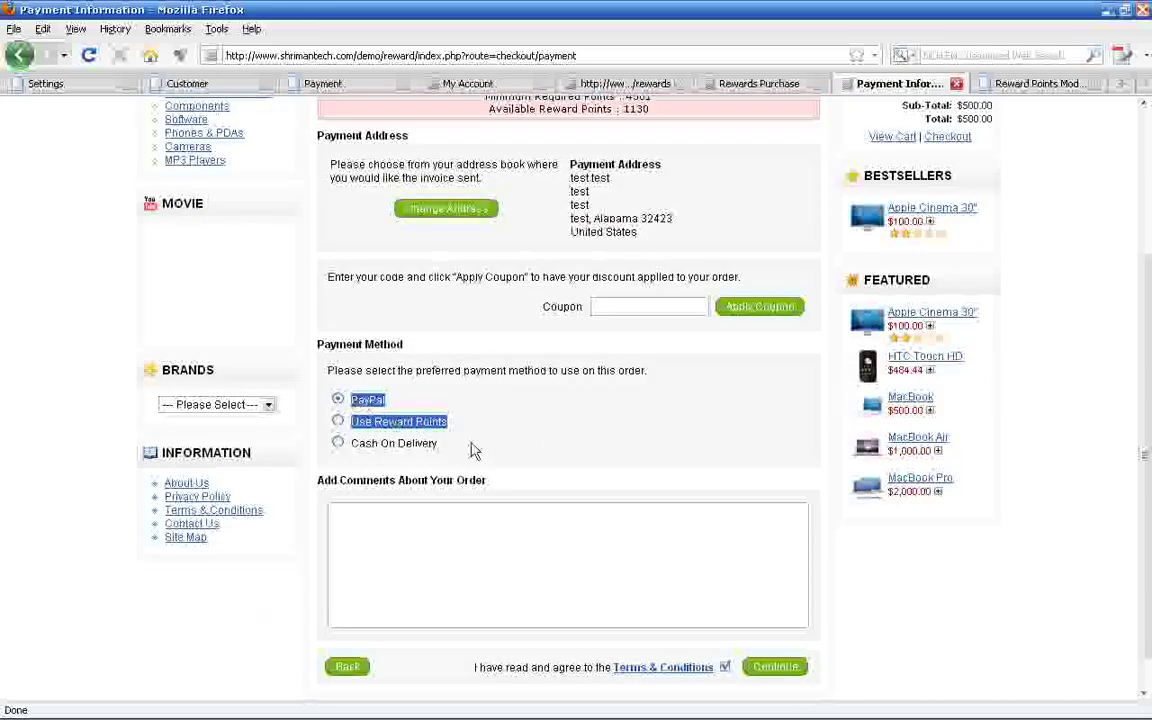
click(480, 452)
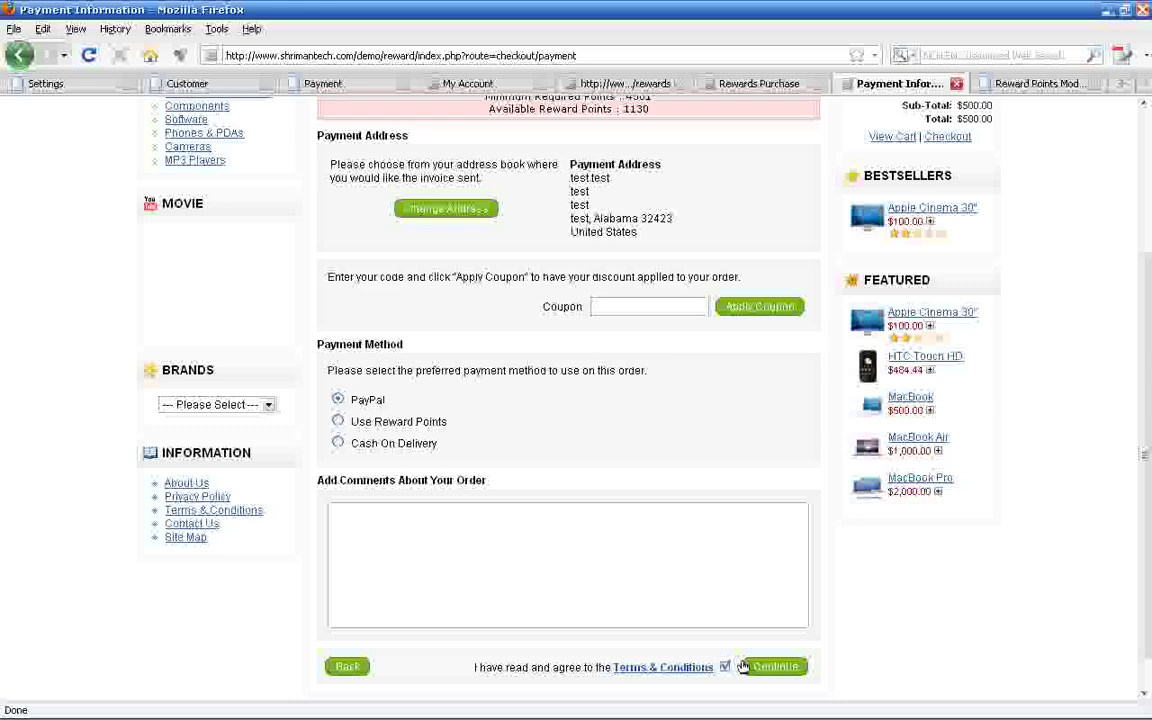
click(786, 665)
double_click(367, 400)
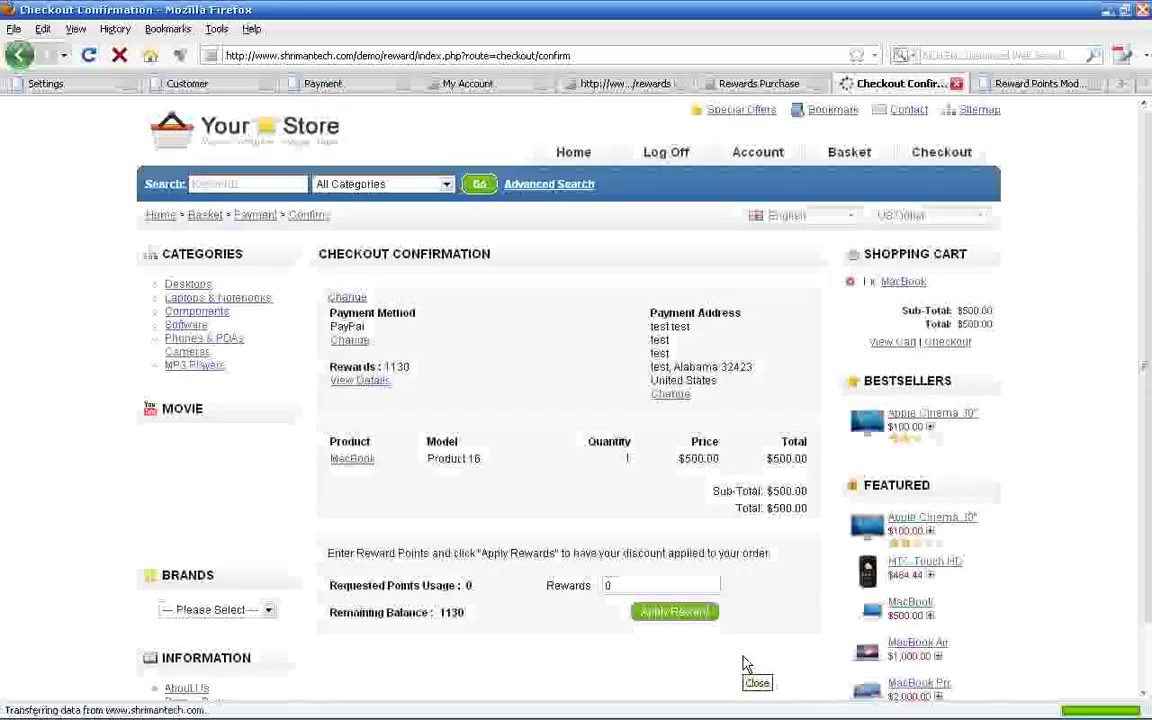
Apply 1000 reward points to the order on the Checkout Confirmation page
scroll(743, 663, down, 2)
scroll(743, 663, down, 1)
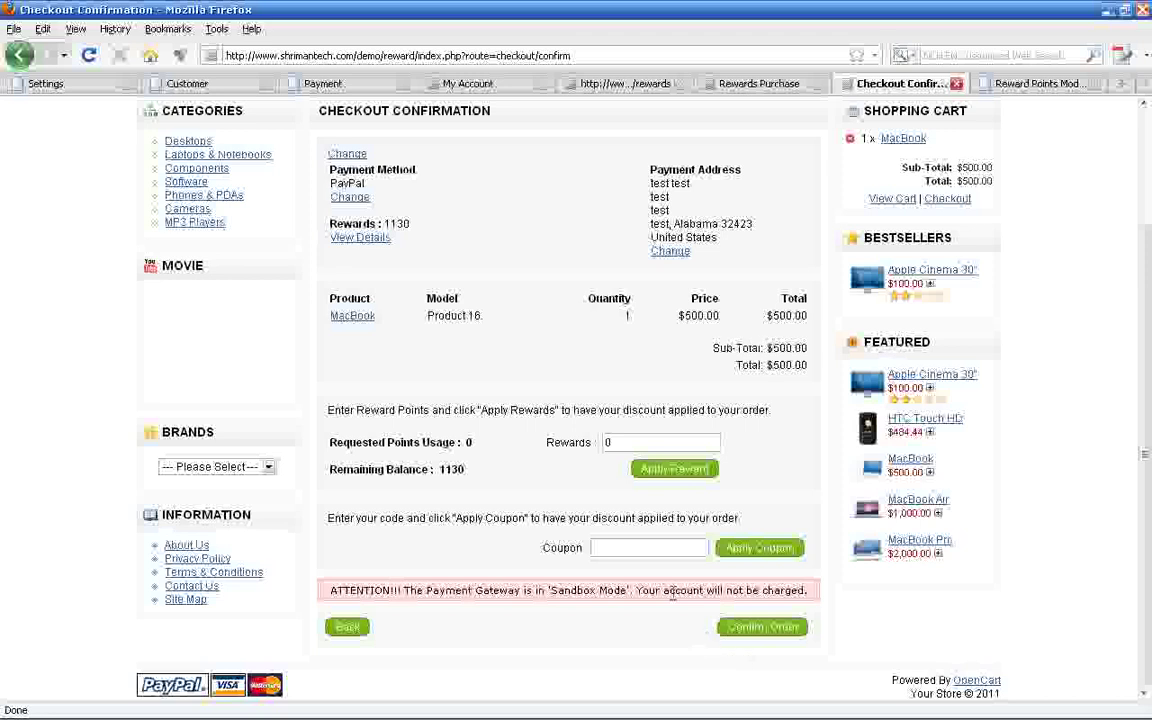
double_click(630, 441)
text(1000)
drag(705, 352, 800, 366)
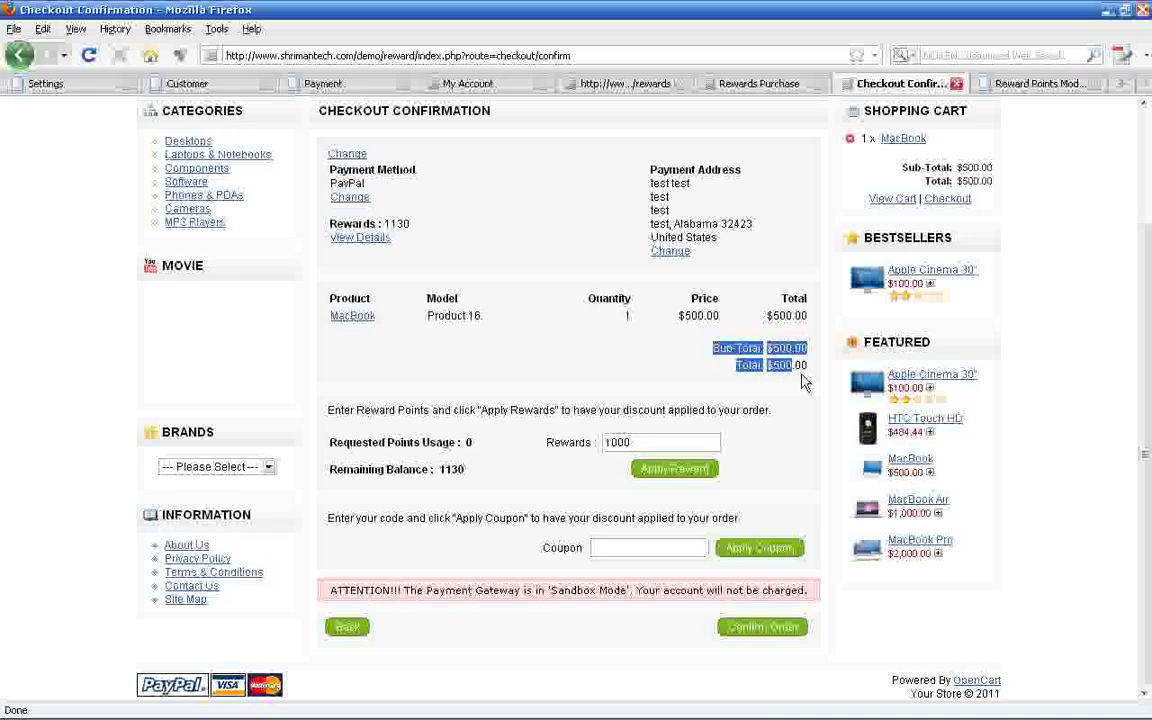
click(652, 469)
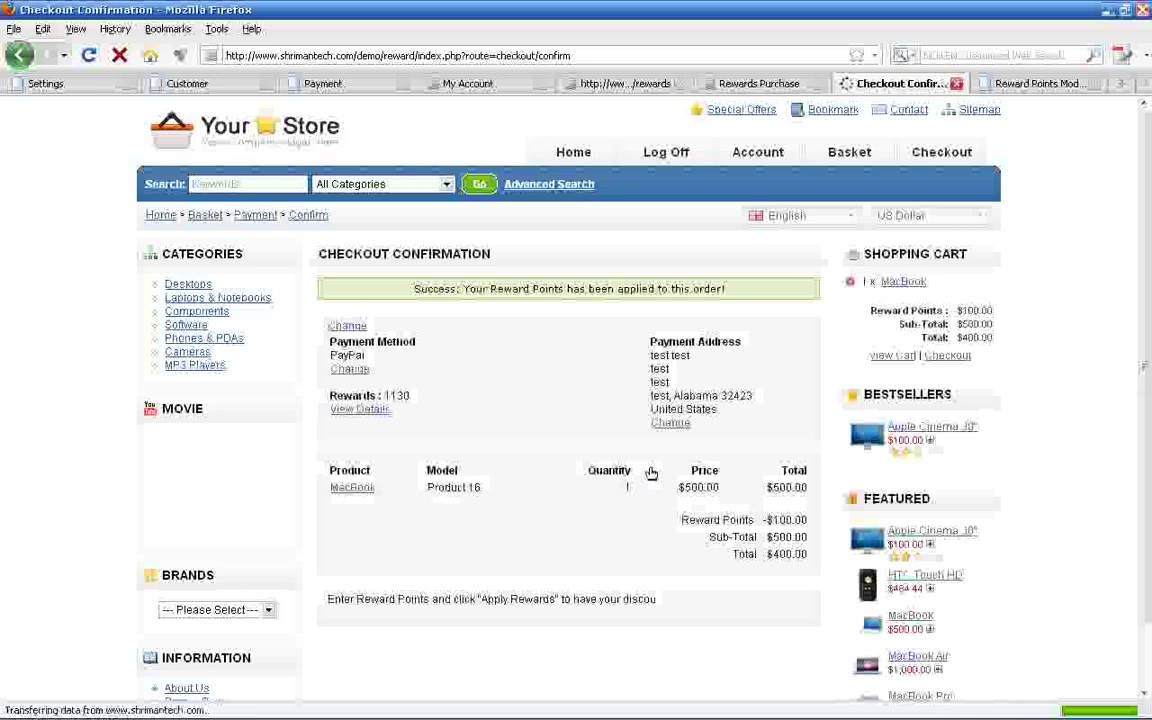
Examine the reward points discount, the order totals, the requested points usage and the remaining balance on the Checkout Confirmation page
drag(810, 558, 807, 519)
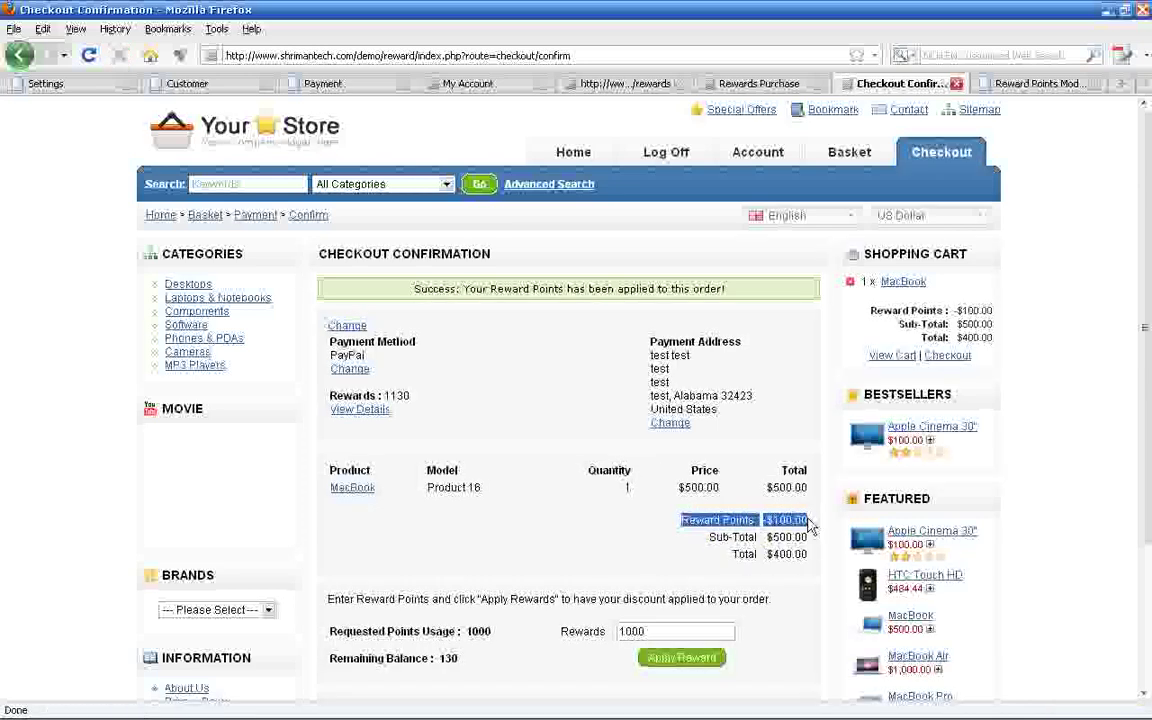
click(789, 517)
scroll(822, 548, down, 3)
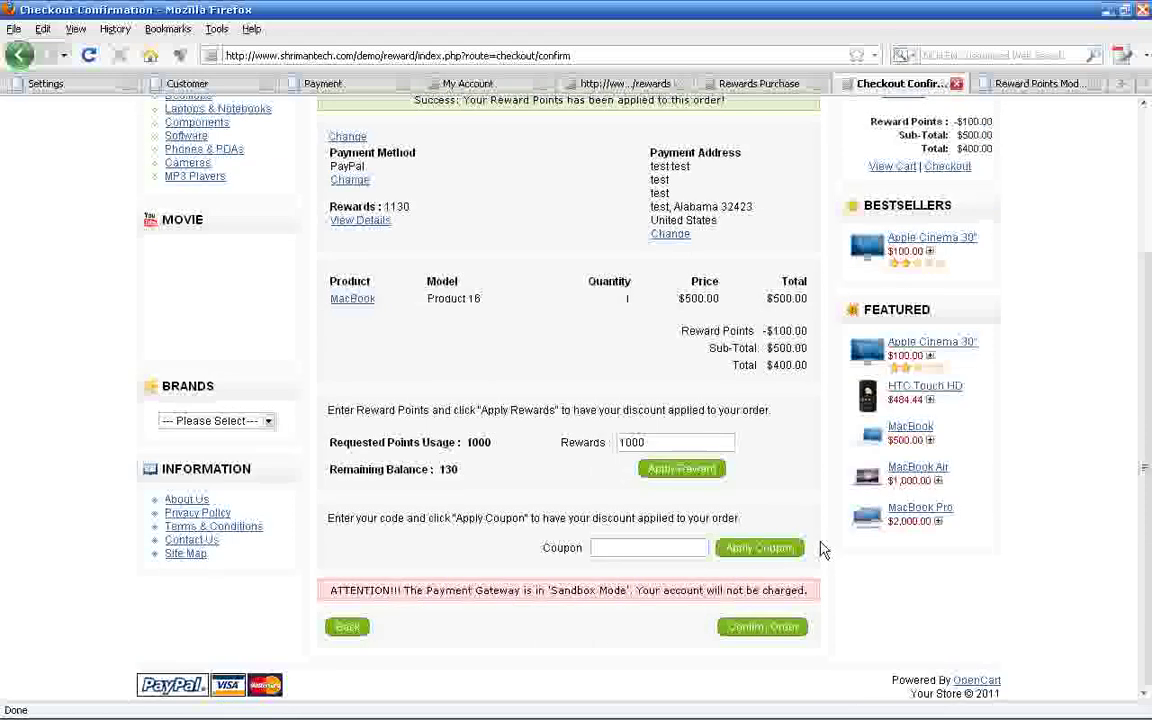
double_click(448, 469)
double_click(472, 442)
click(503, 488)
double_click(660, 443)
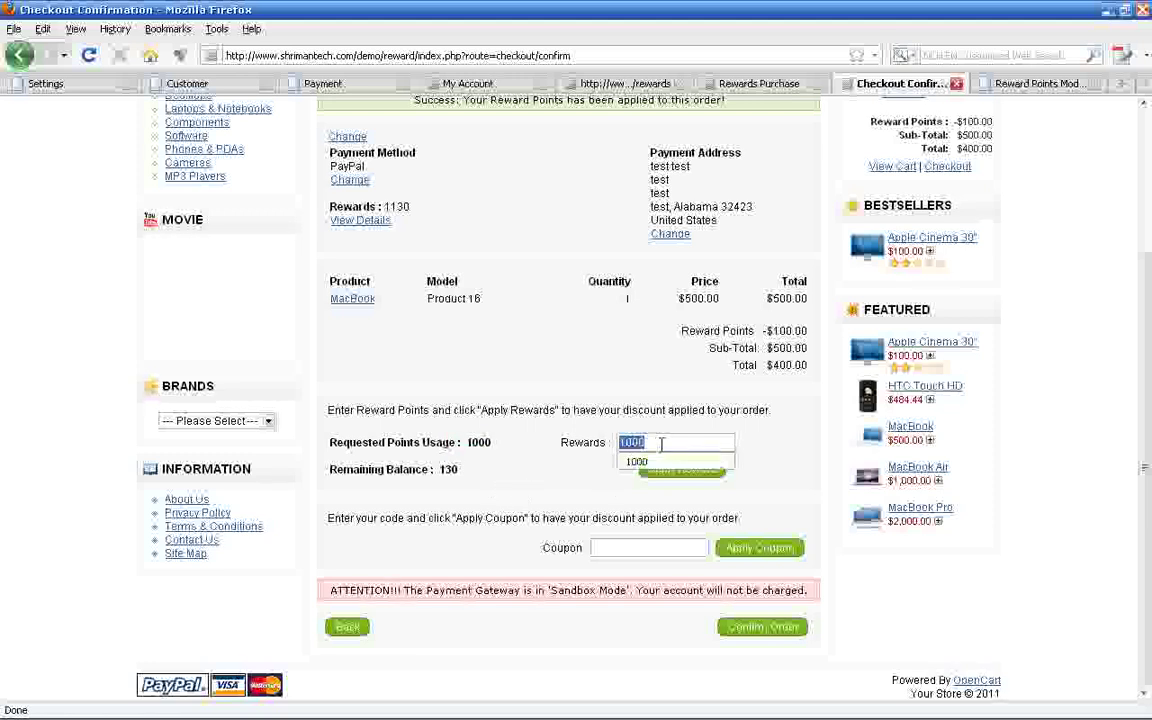
click(540, 475)
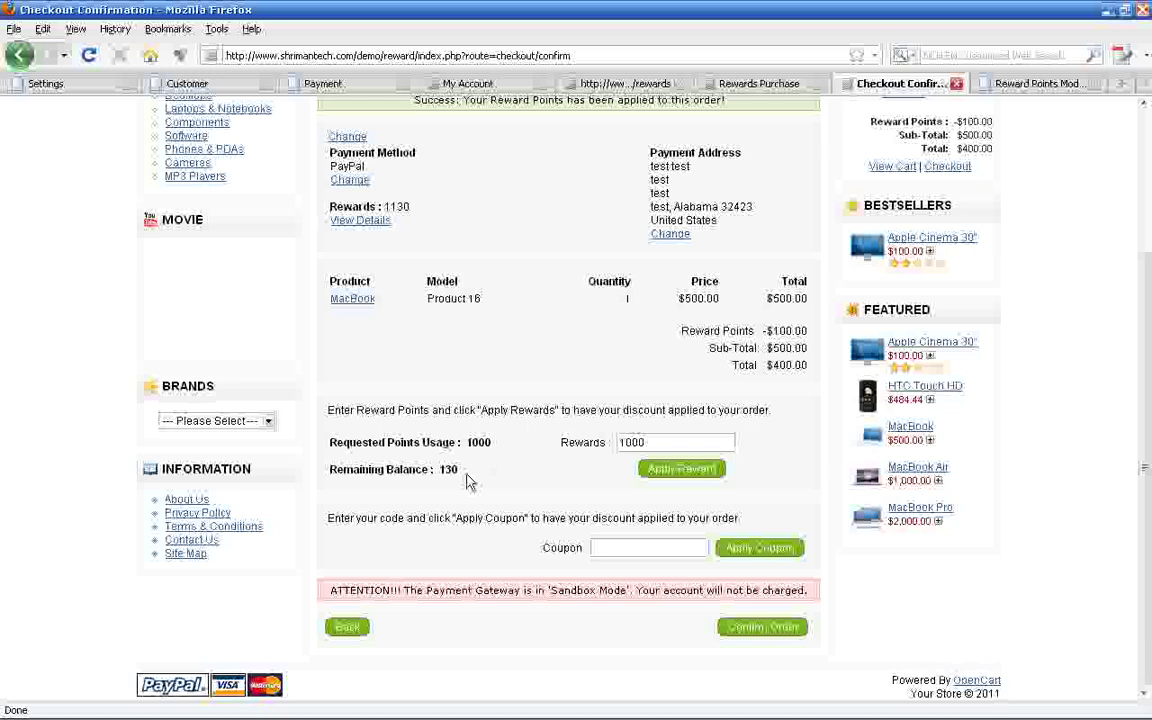
drag(466, 476, 455, 447)
click(495, 457)
scroll(670, 480, up, 2)
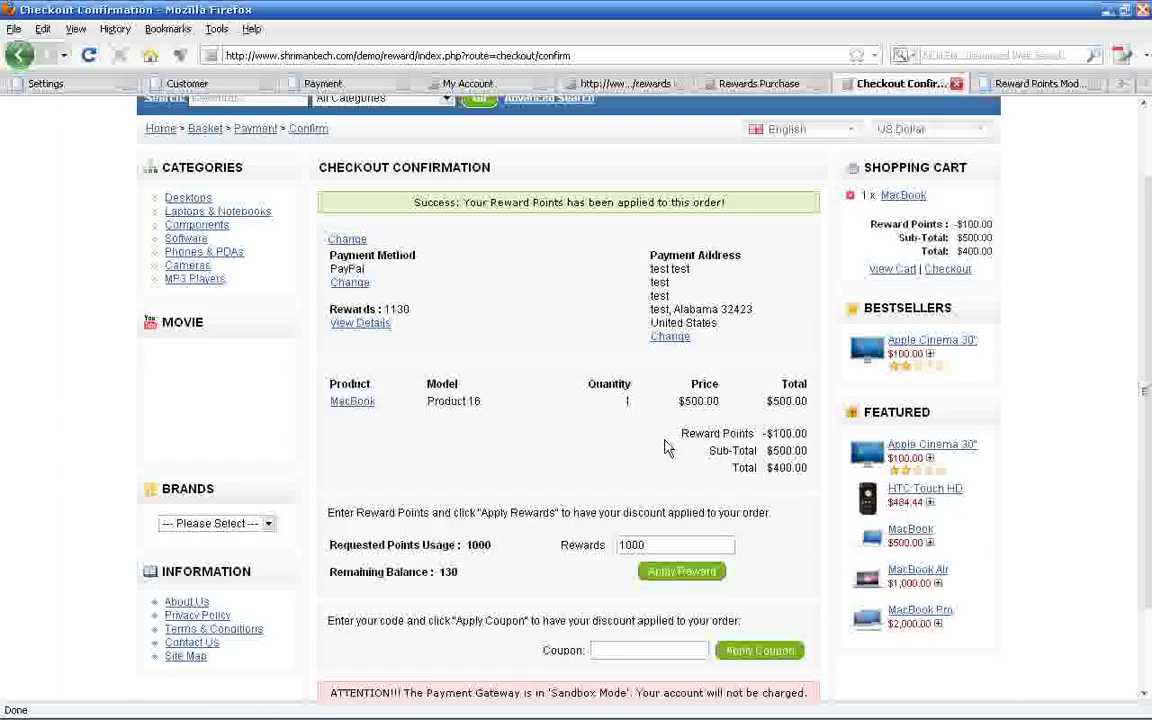
scroll(668, 448, up, 2)
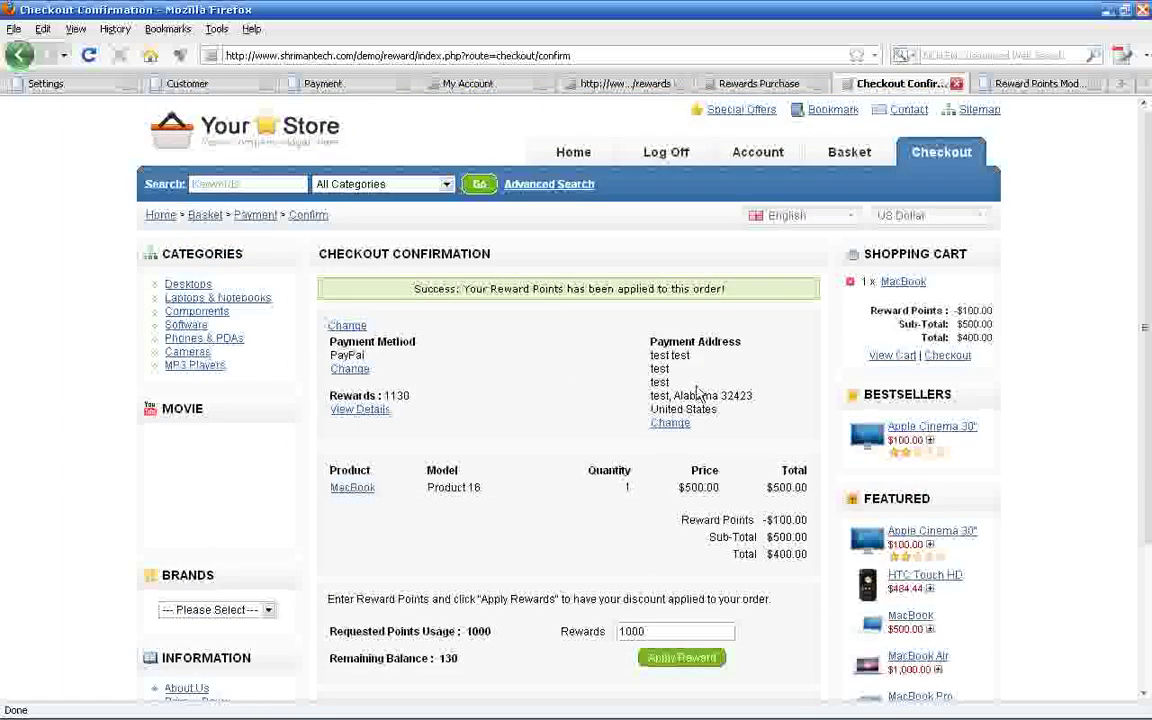
Open the account page, and revisit the My Rewards Points history and the Rewards Purchase page
click(759, 153)
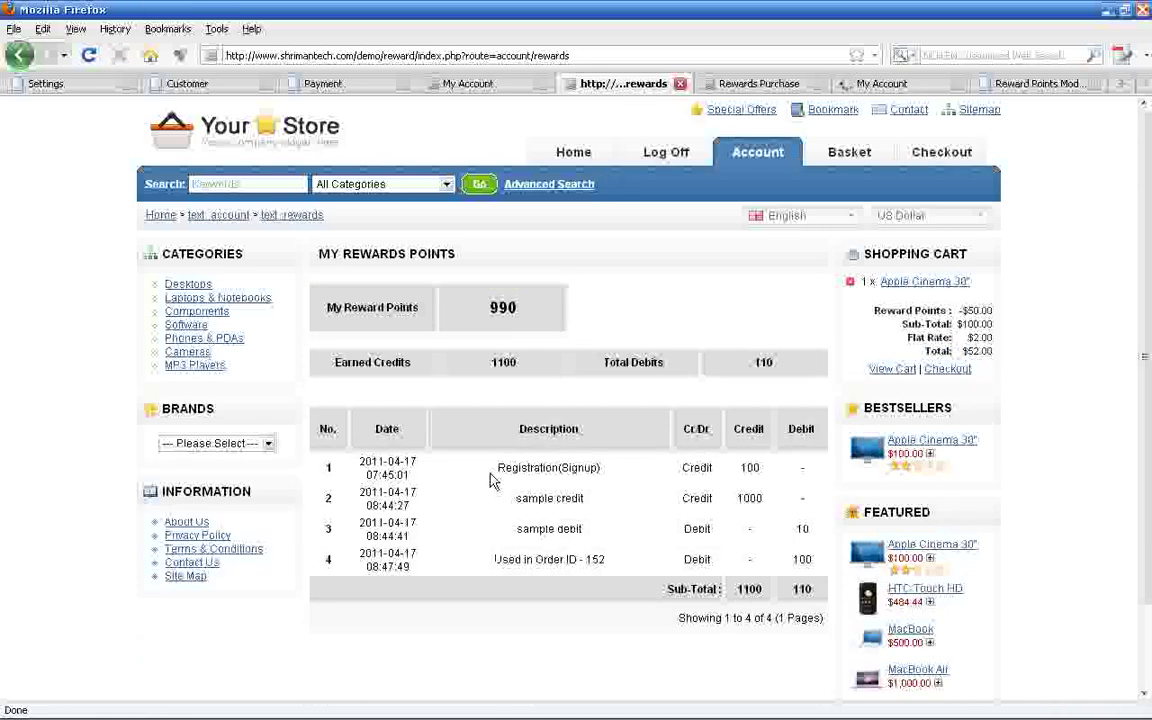
drag(490, 480, 790, 570)
click(766, 571)
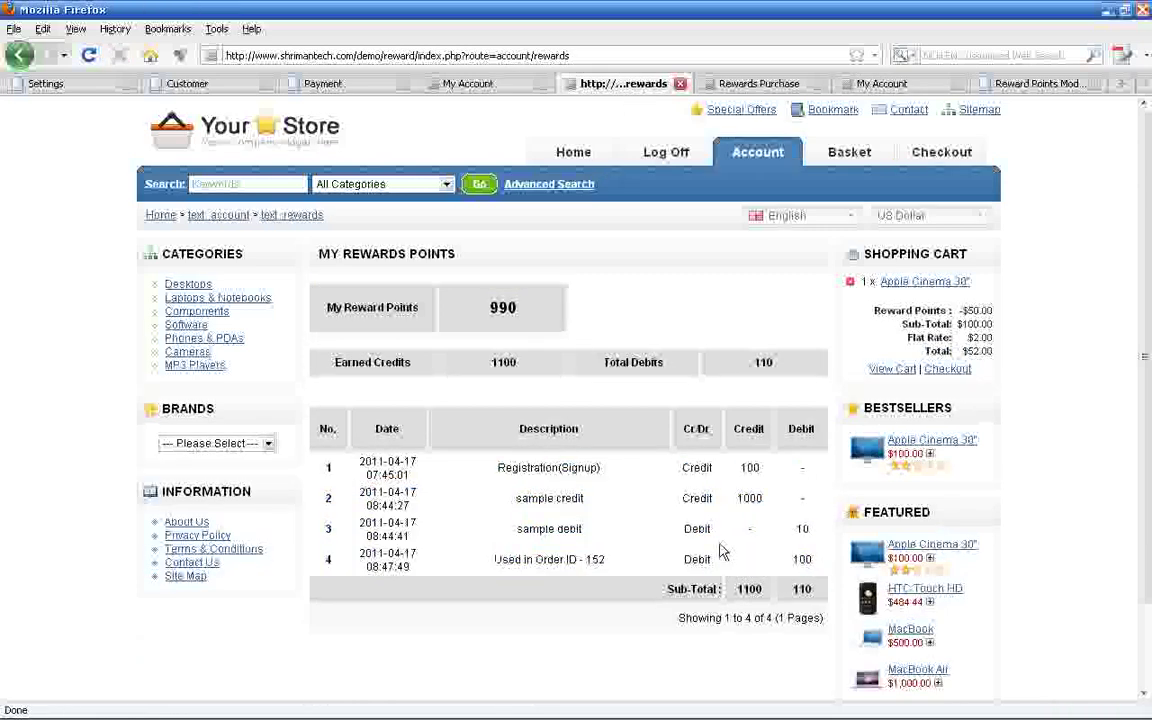
click(757, 87)
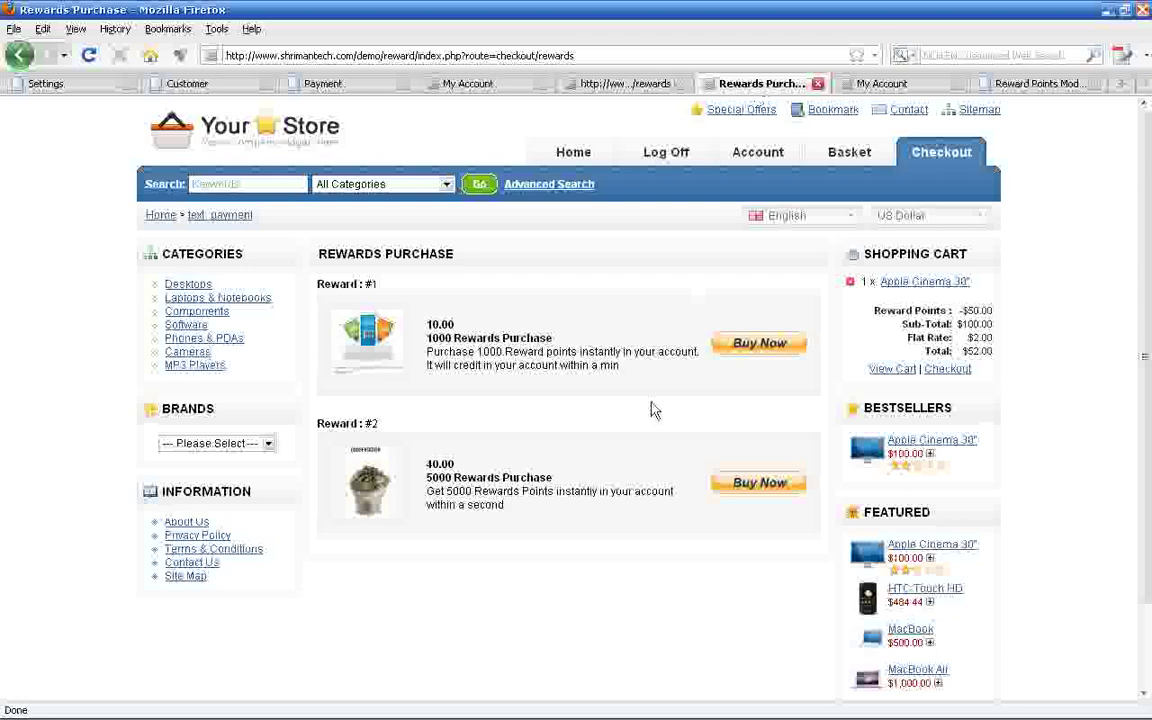